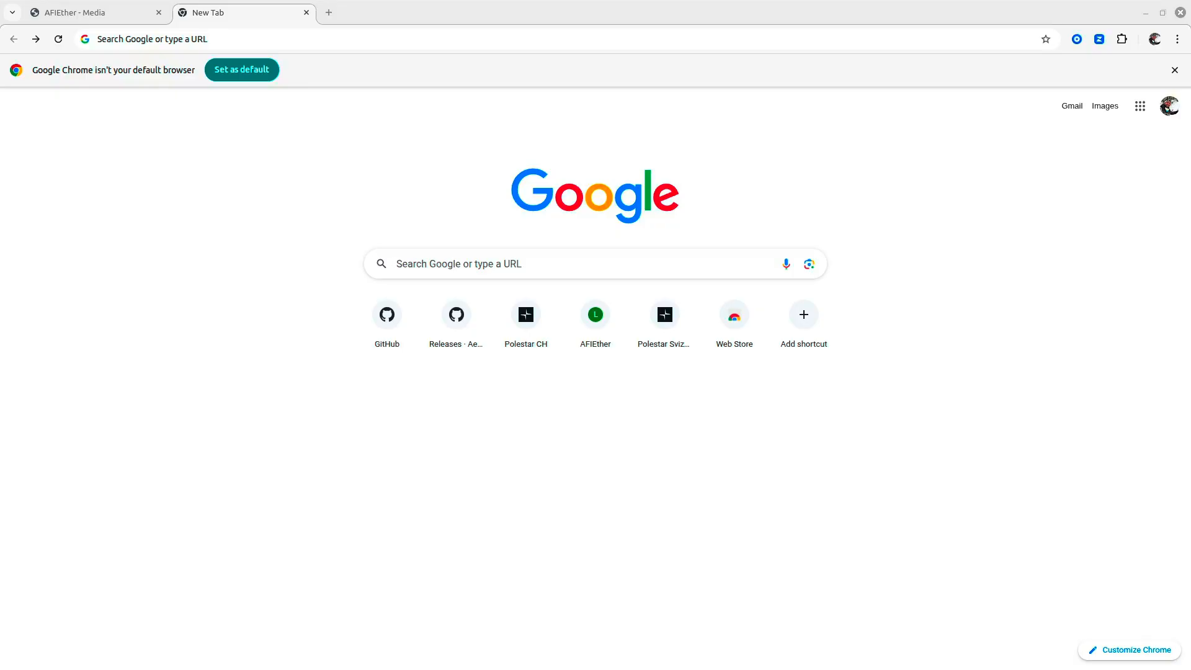
Navigate to the arkos4clone GitHub repository by pasting its URL
click(203, 41)
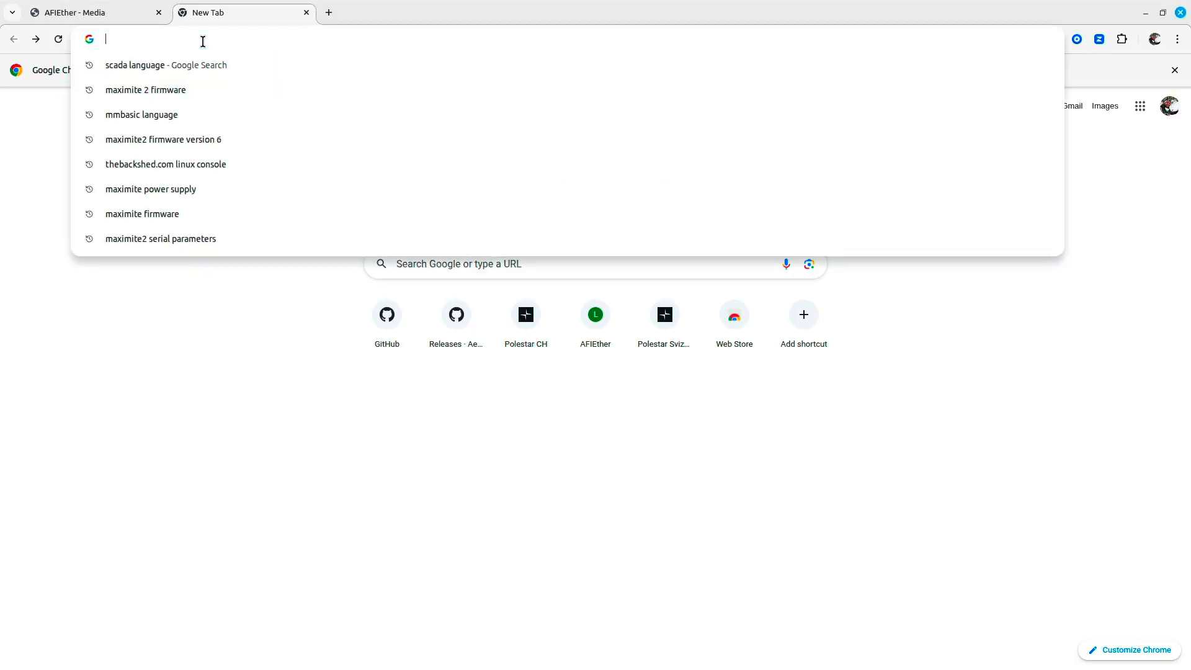
text(https://github.com/lcdyk0517/arkos4clone)
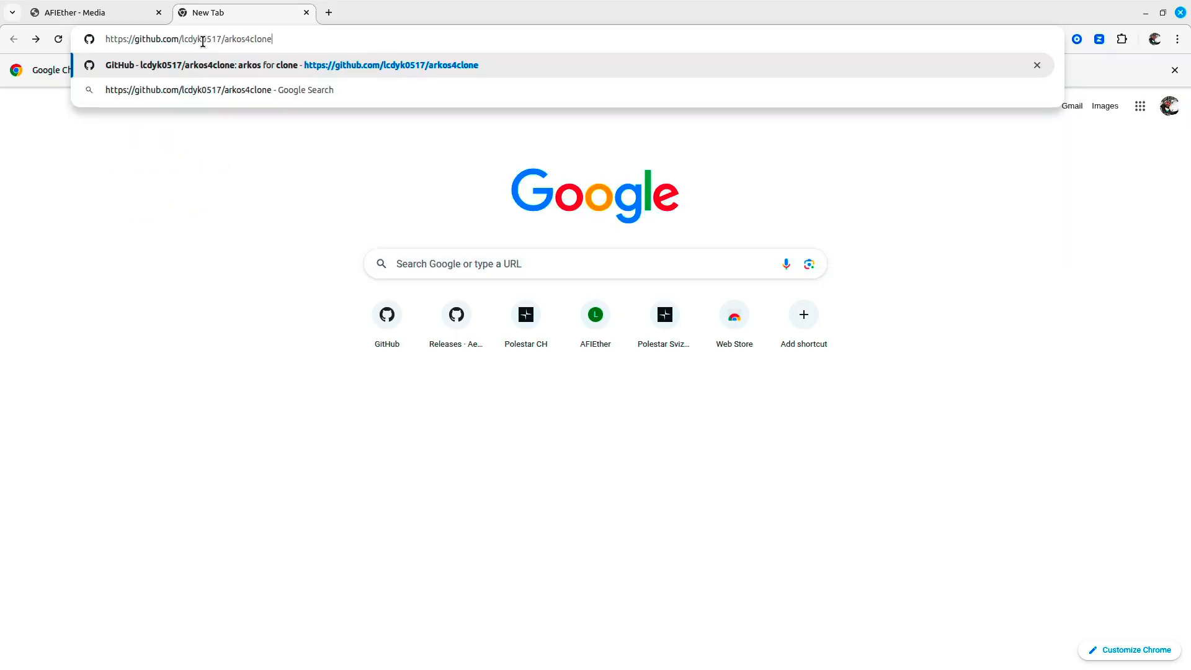
key(Return)
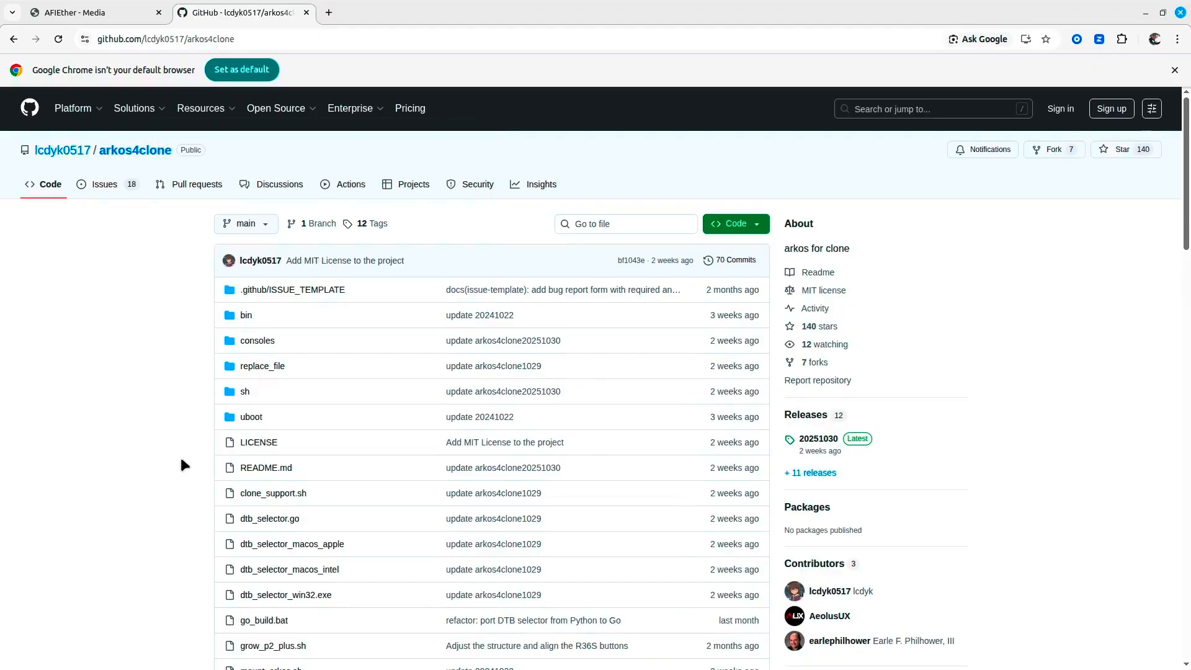
scroll(181, 455, down, 2)
scroll(240, 443, down, 2)
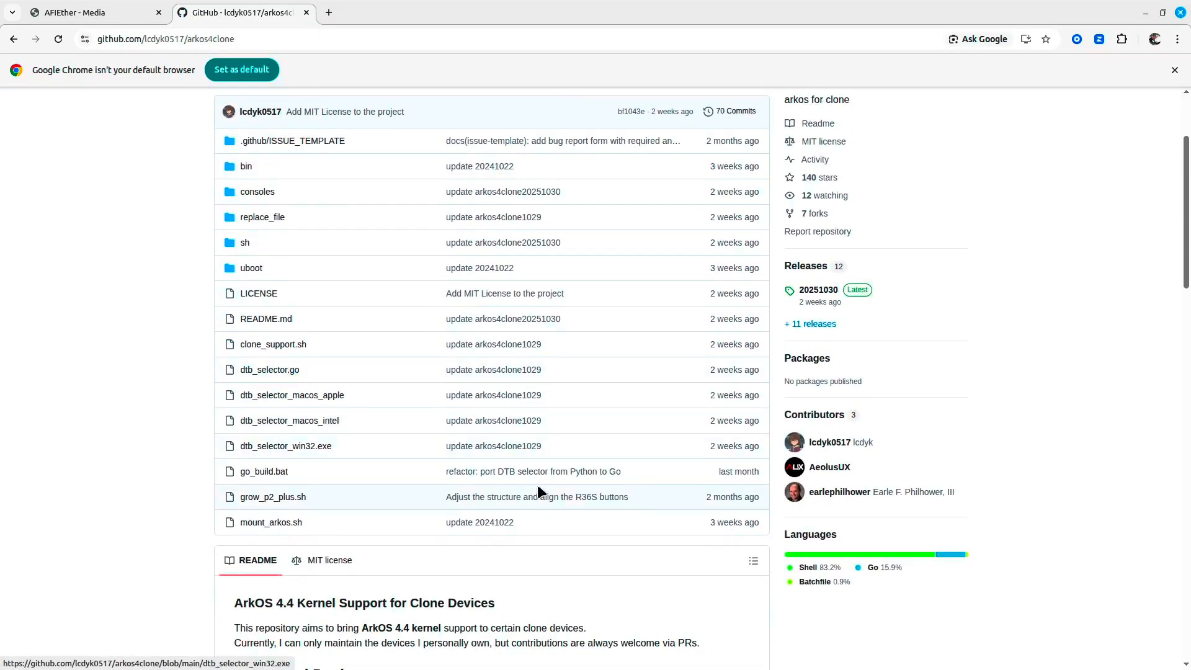
scroll(521, 503, down, 5)
scroll(372, 336, down, 5)
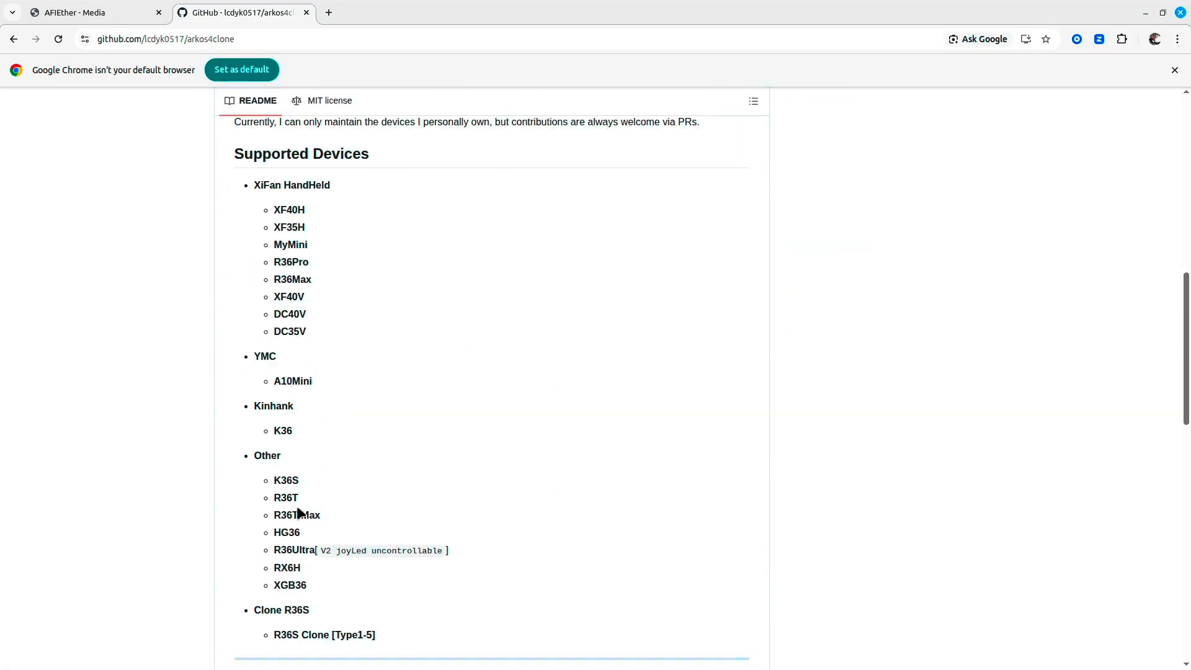
scroll(334, 419, down, 3)
scroll(349, 442, up, 4)
scroll(307, 428, down, 2)
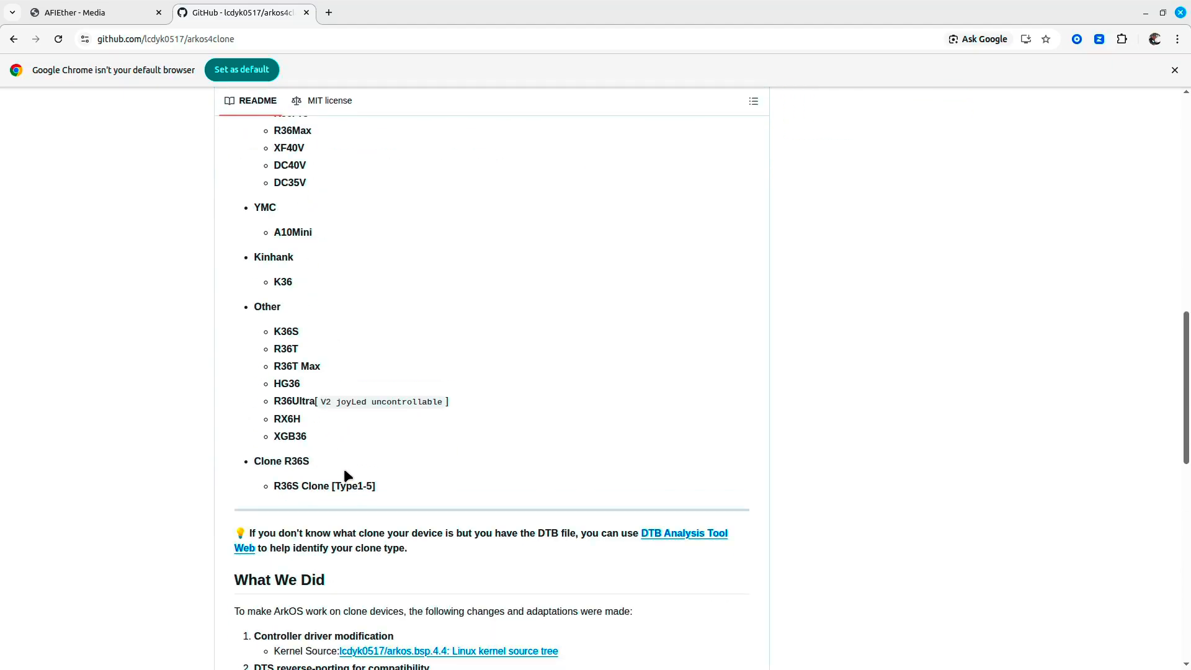
scroll(354, 442, down, 2)
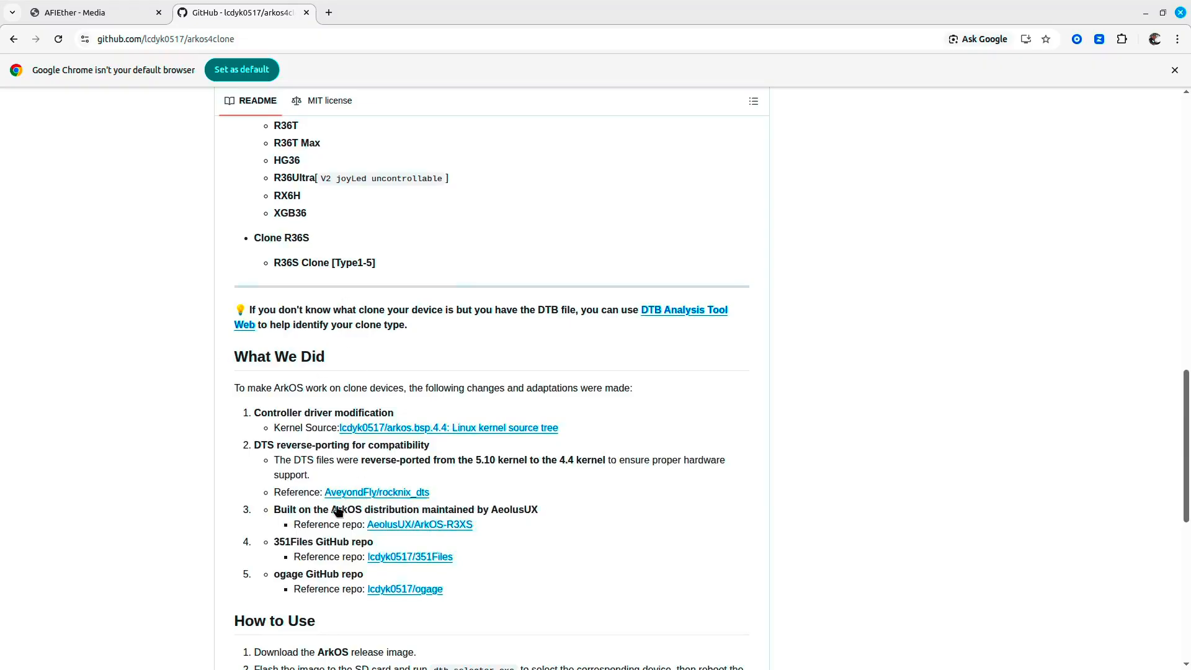
scroll(349, 530, down, 1)
scroll(362, 487, down, 1)
scroll(419, 444, down, 2)
scroll(500, 504, up, 2)
scroll(522, 508, up, 5)
scroll(550, 510, up, 8)
scroll(559, 502, up, 2)
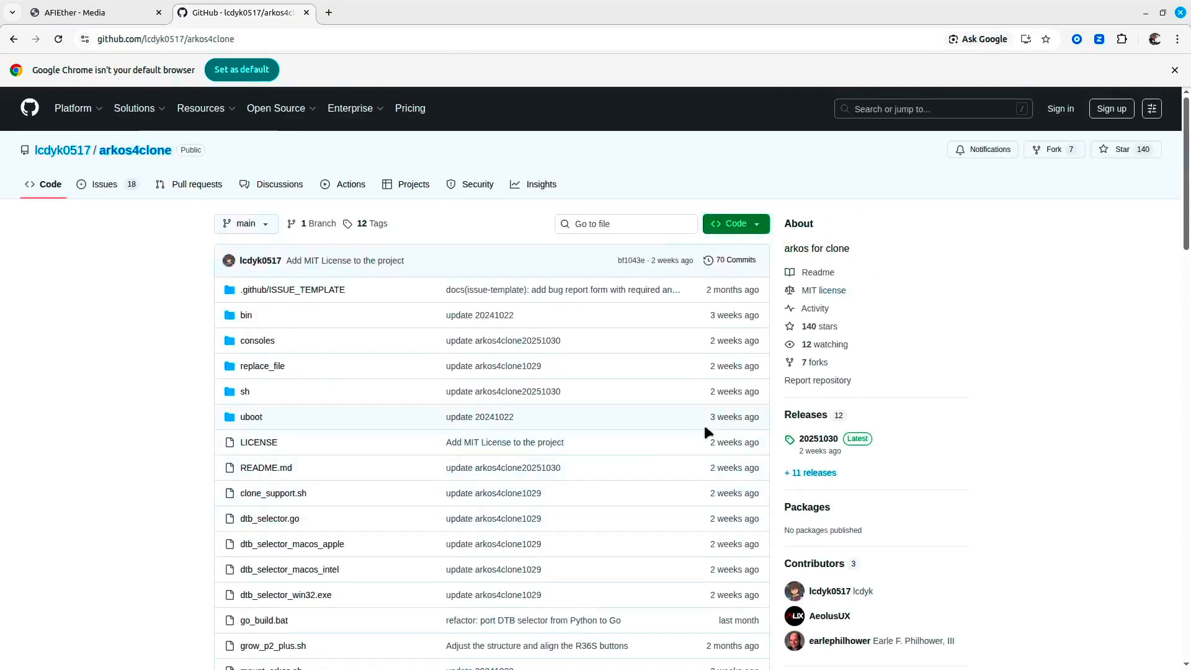
Go to the 20251030 release and open its 'Download via Mega' link in a new tab
click(824, 440)
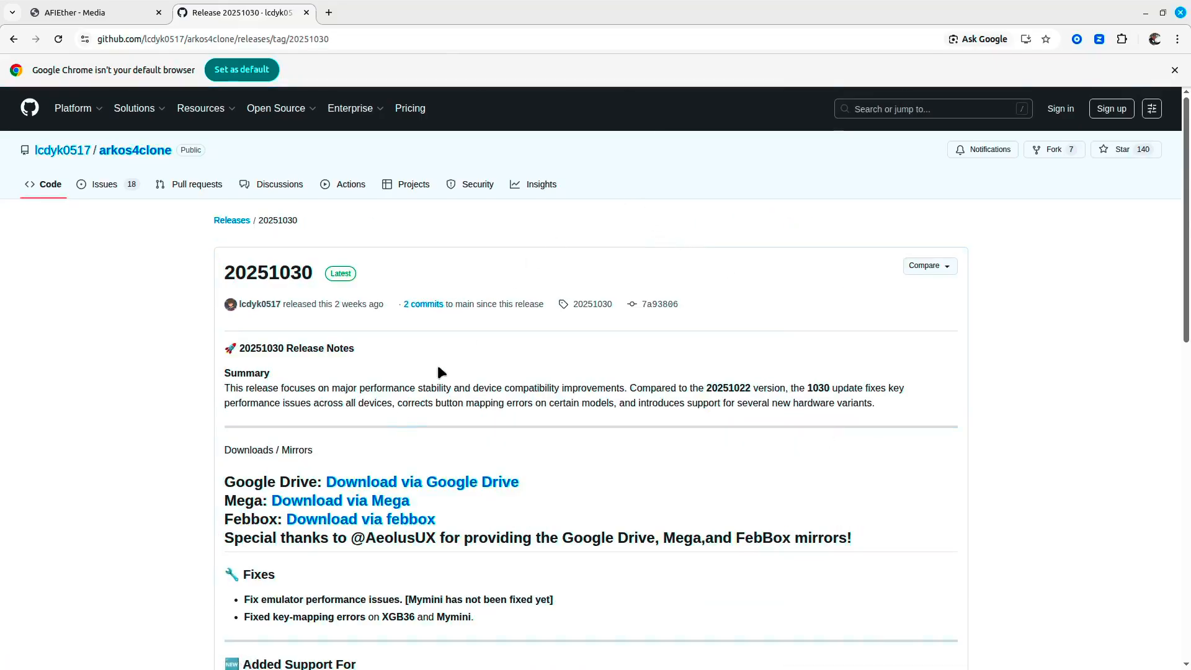
scroll(394, 431, down, 2)
scroll(341, 361, down, 1)
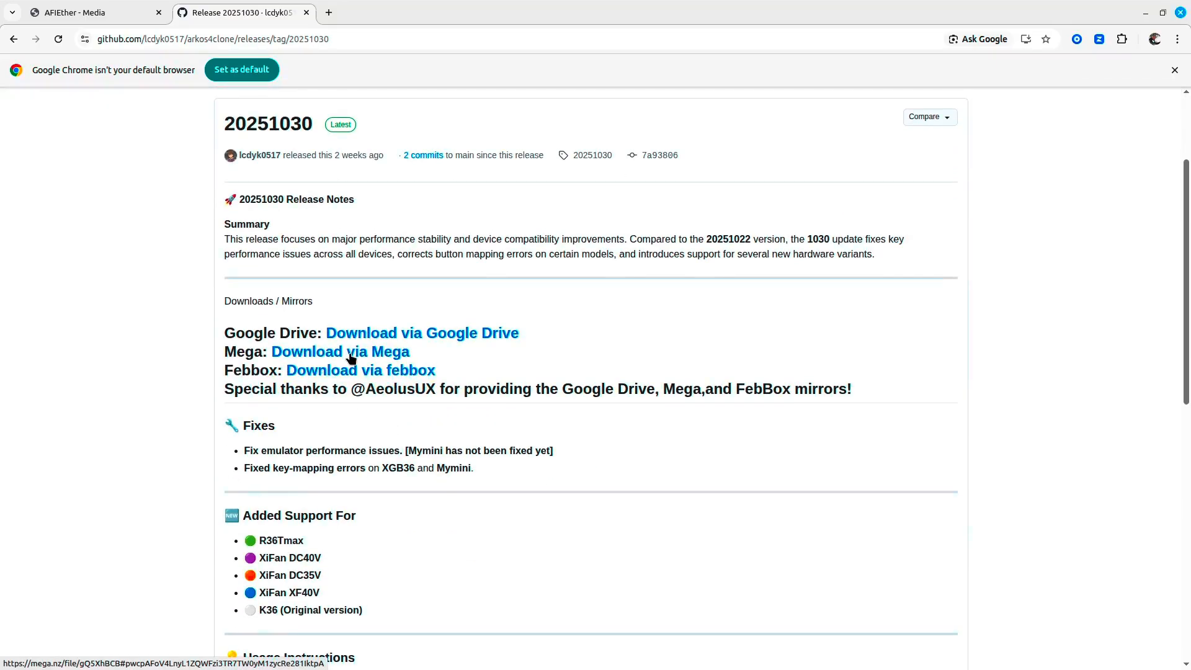
middle_click(351, 360)
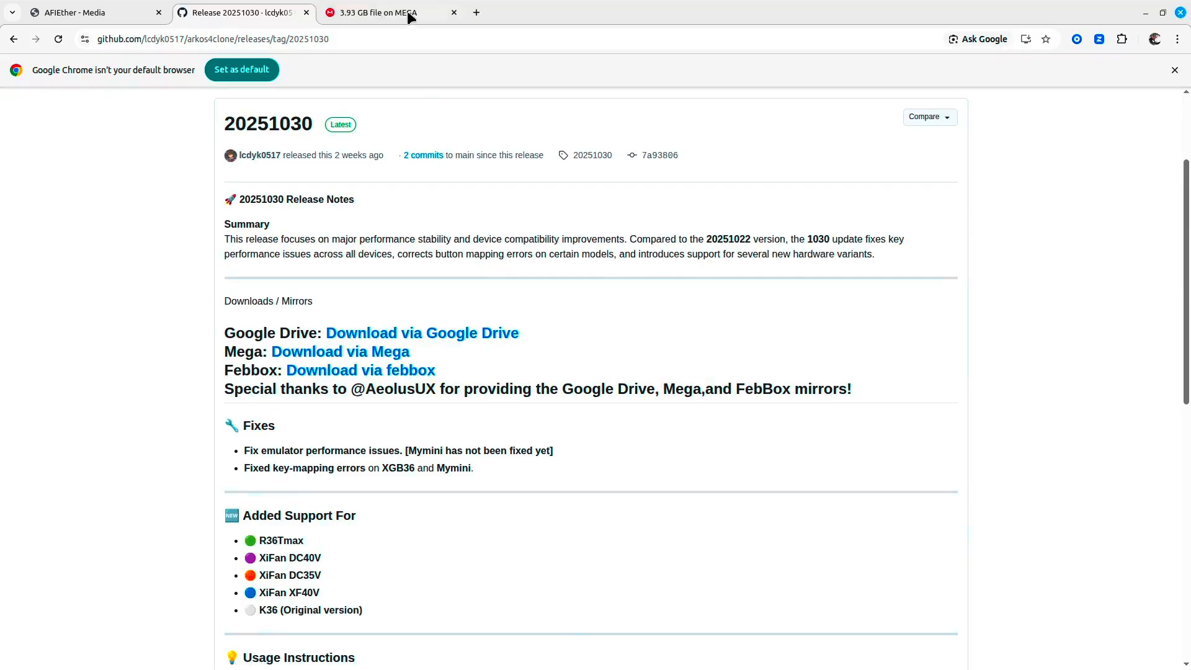
Start a standard download of ArkOS4Clone-20251030.img.xz from the MEGA tab
click(412, 13)
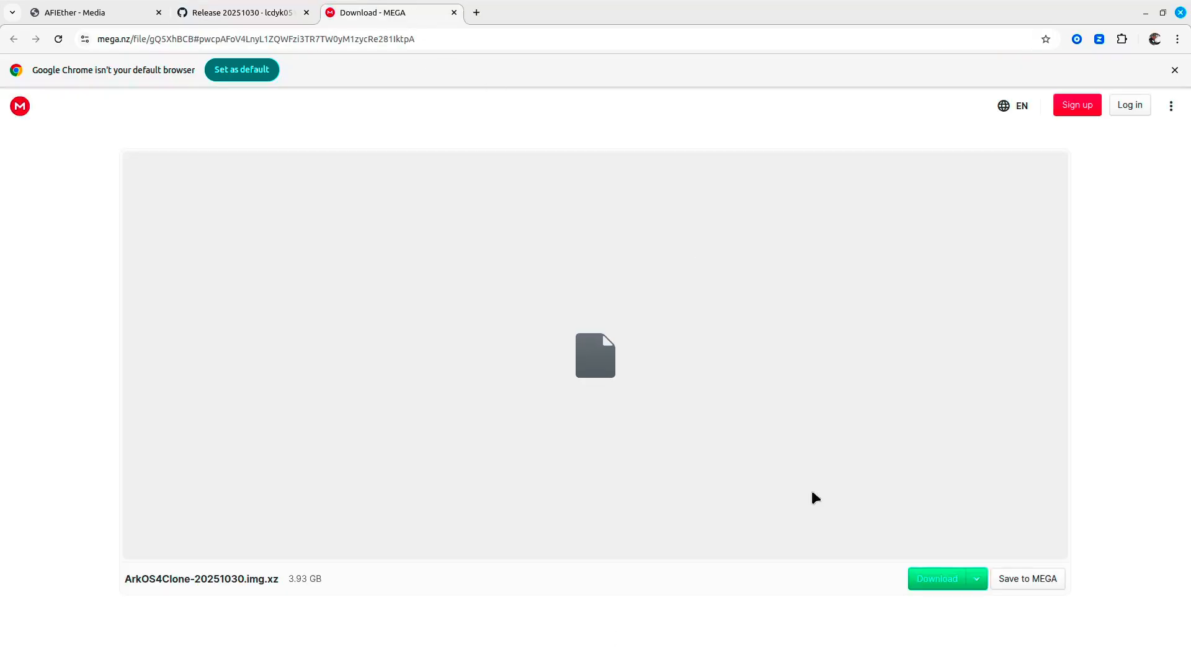
click(975, 579)
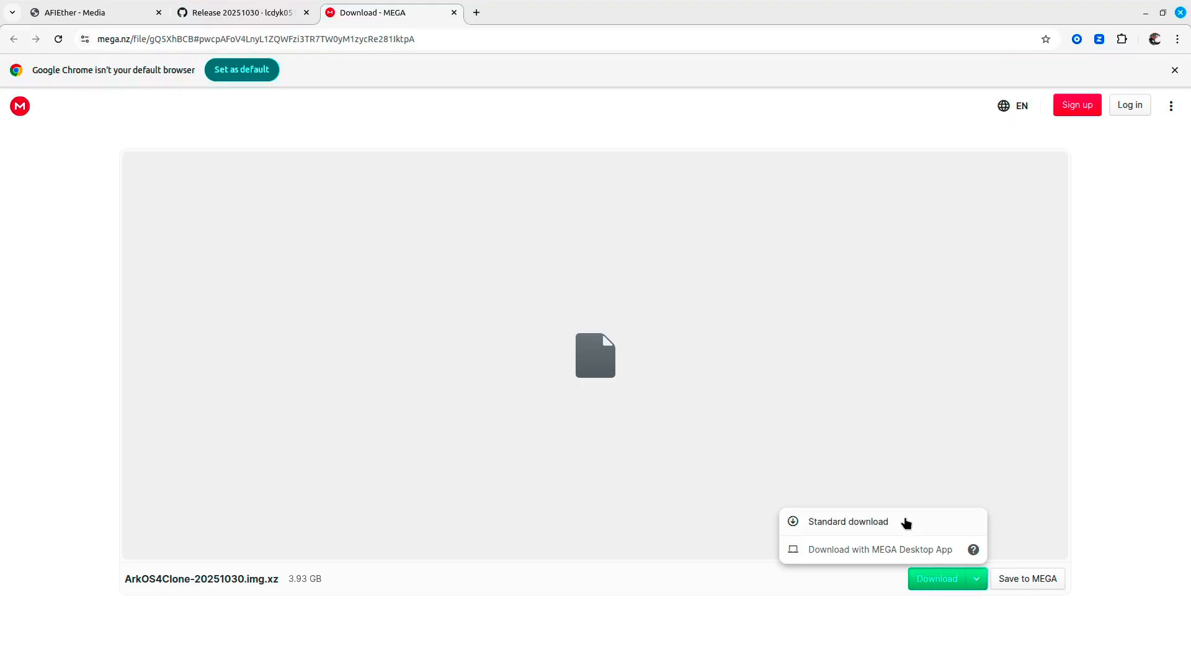
click(933, 582)
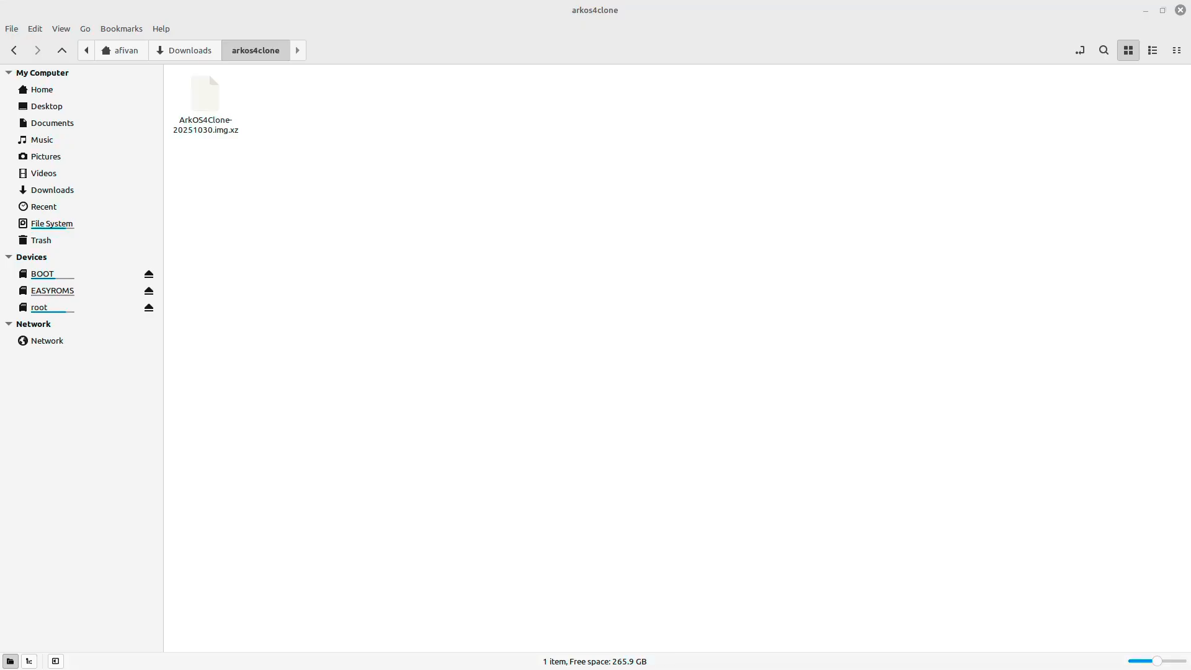
click(210, 125)
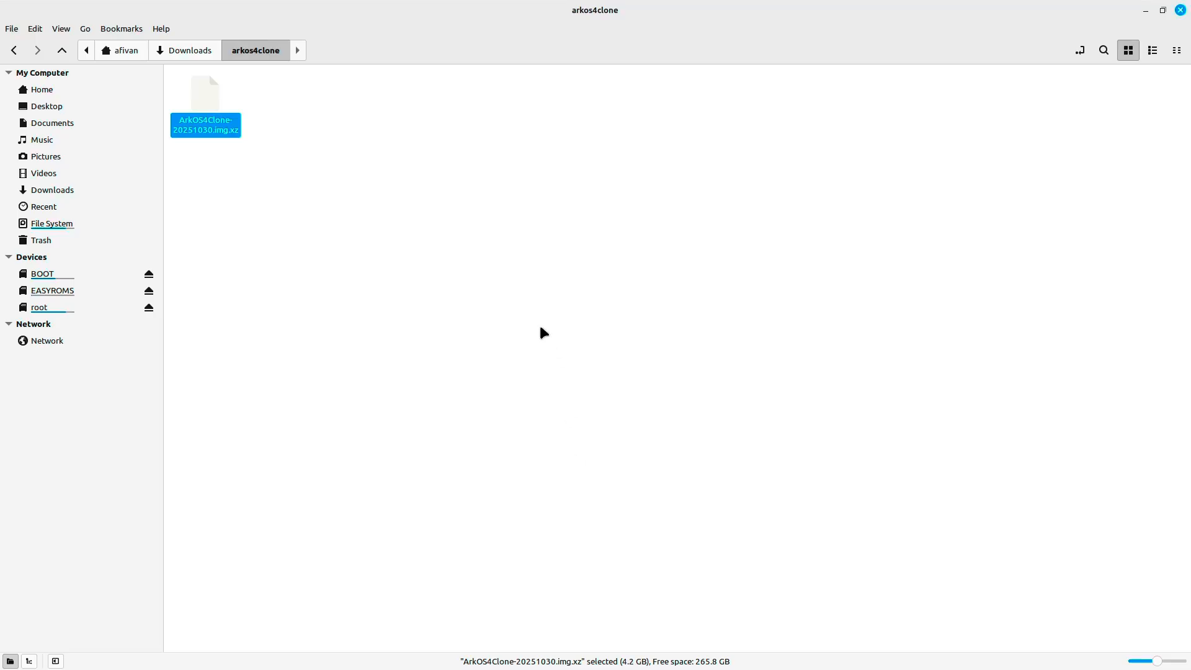
click(378, 199)
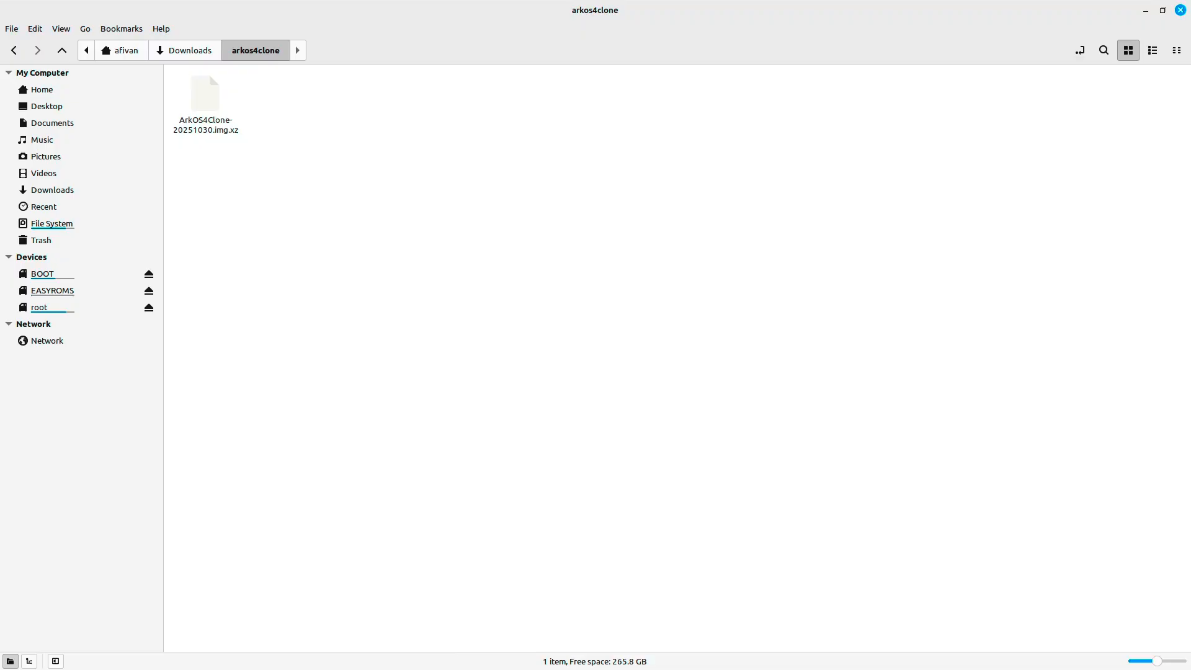
Search the web for 'raspberry pi imager' and open the raspberrypi.com/software result
key(alt+Tab)
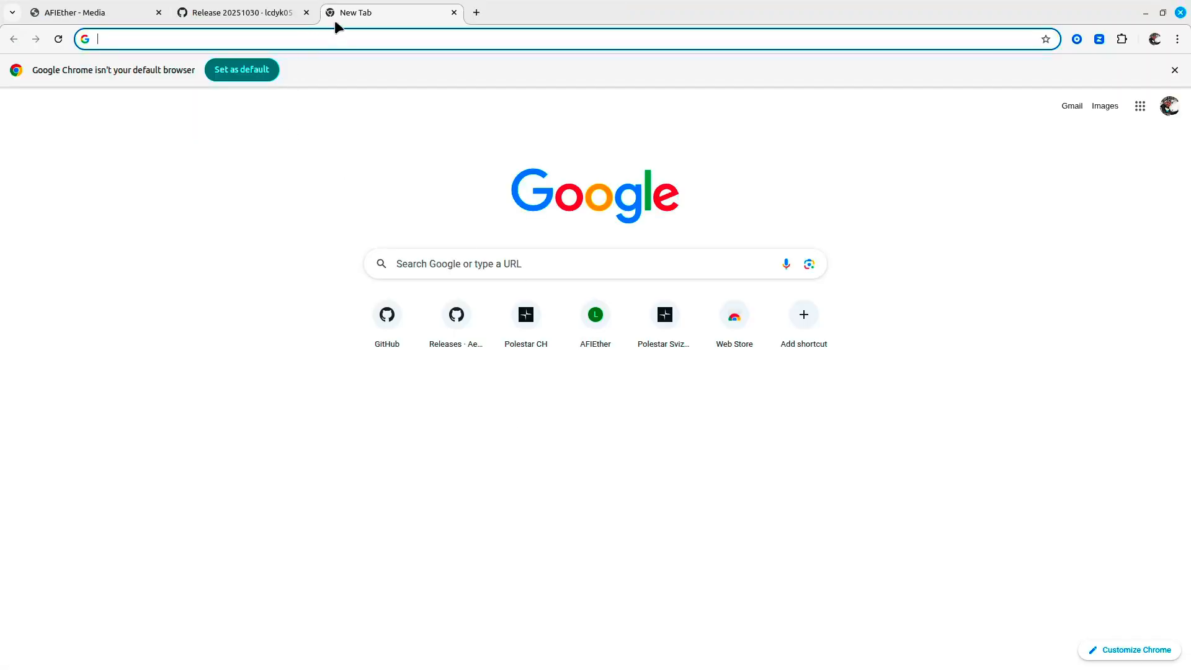
click(338, 42)
text(r)
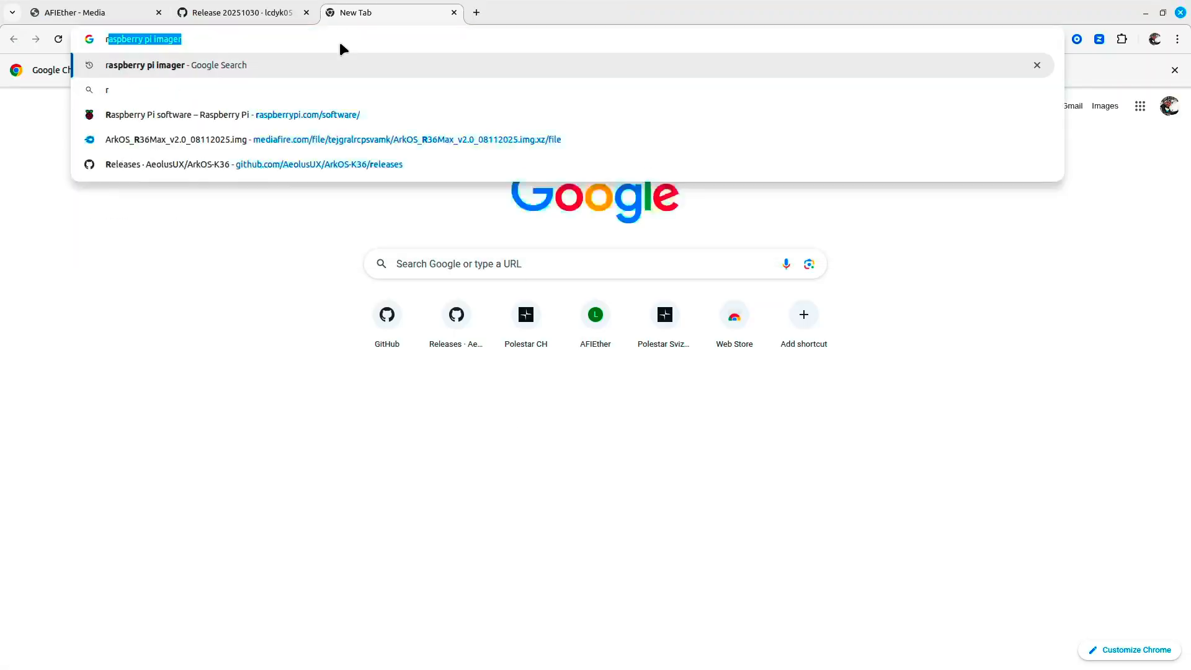
text(asp)
key(Right)
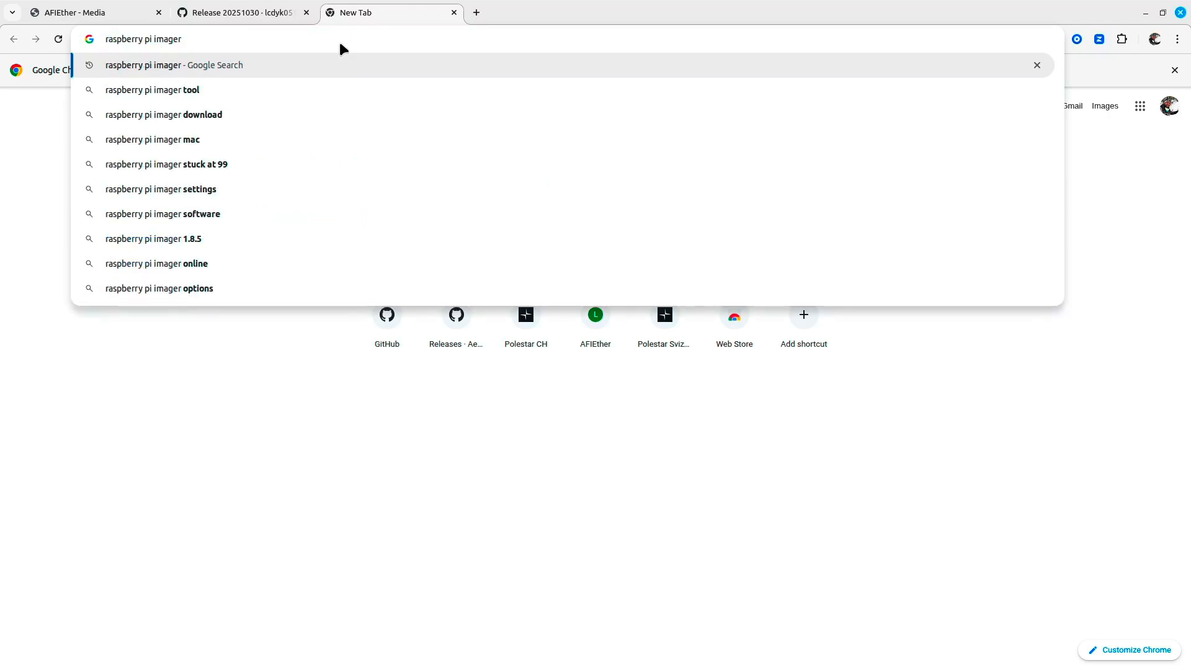
key(Return)
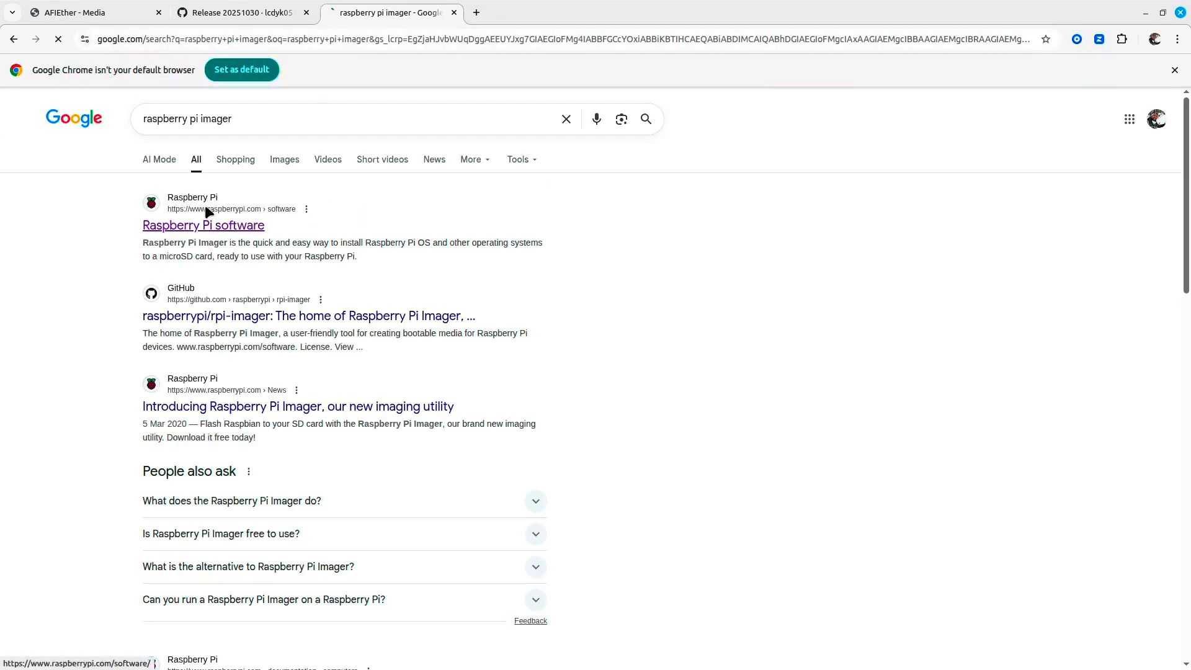
click(203, 224)
scroll(266, 113, down, 1)
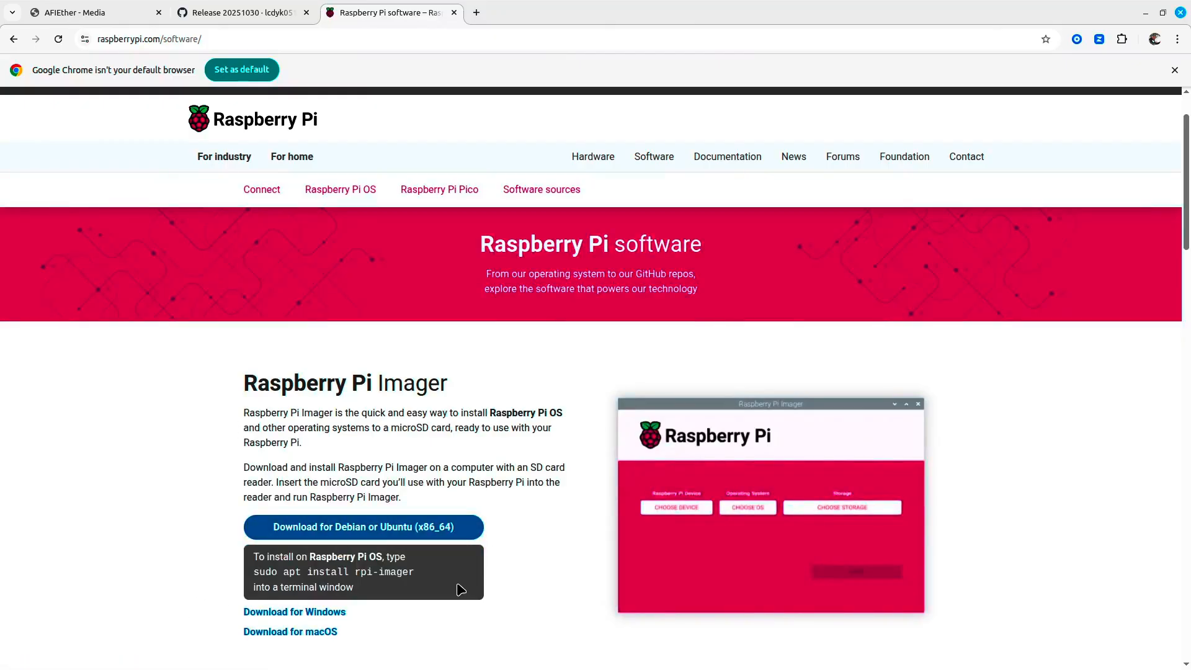
scroll(397, 601, down, 3)
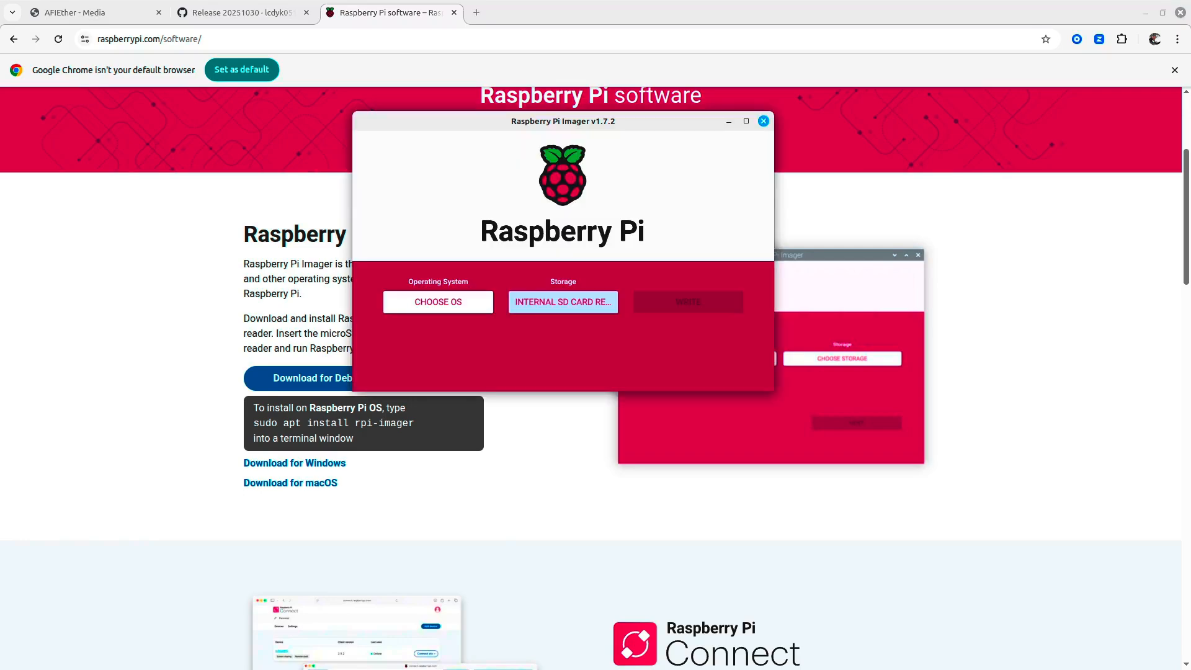
Choose the internal SD card reader as the storage target
click(582, 309)
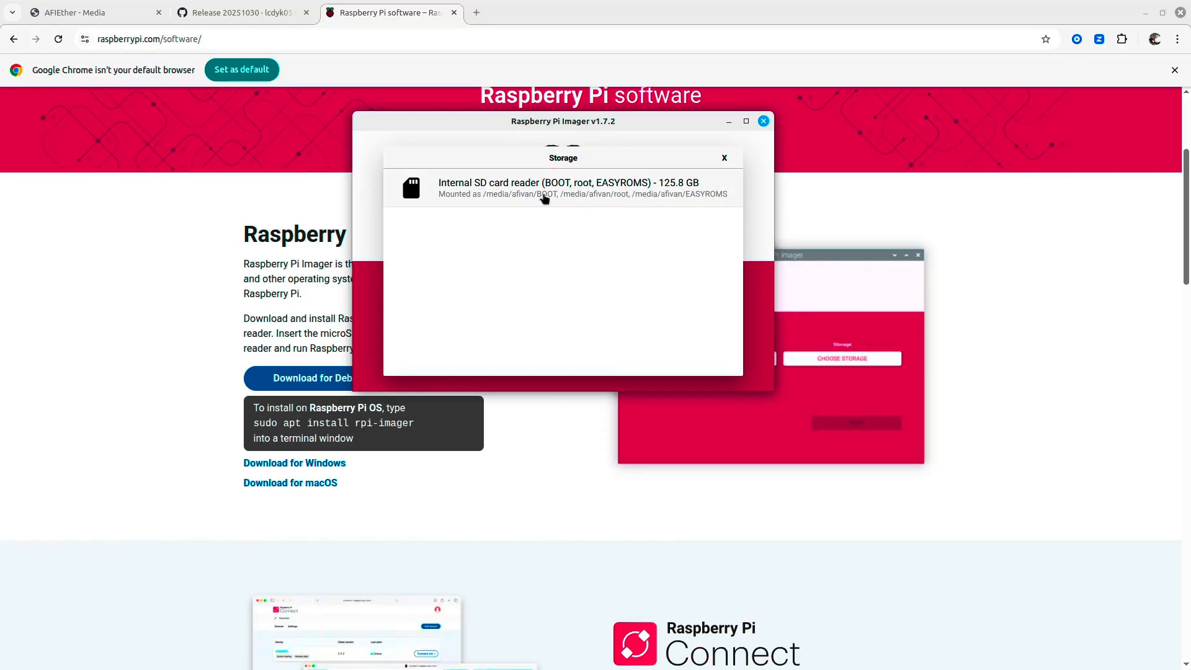
click(457, 198)
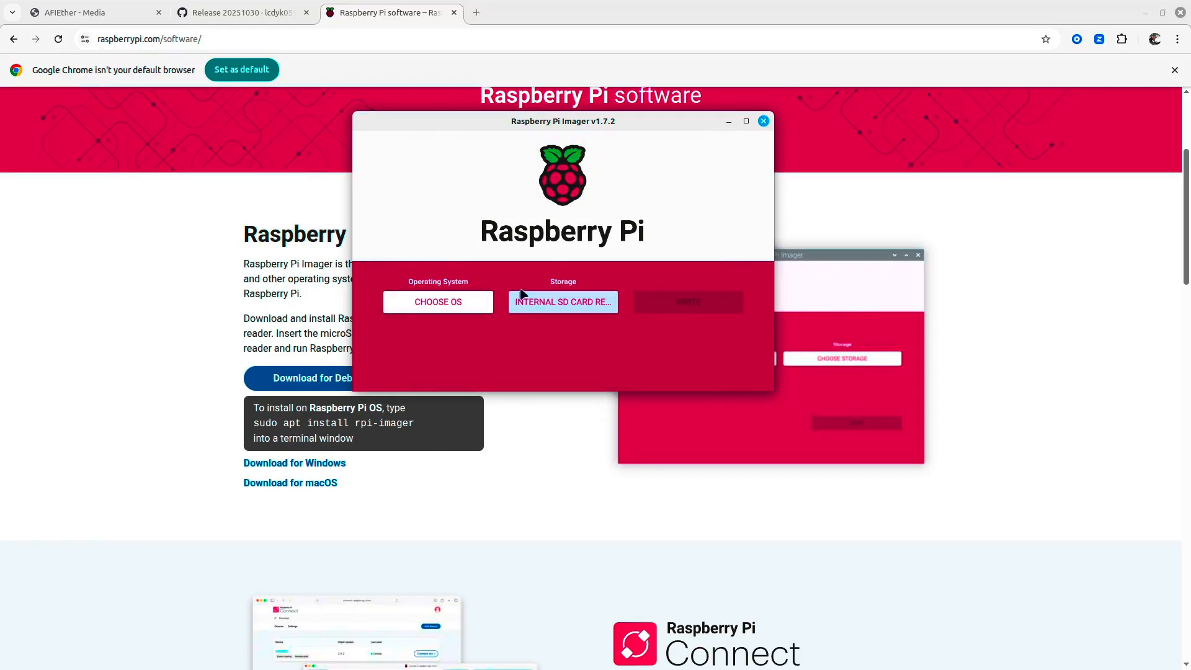
Choose ArkOS4Clone-20251030.img.xz as a custom operating system image
click(437, 305)
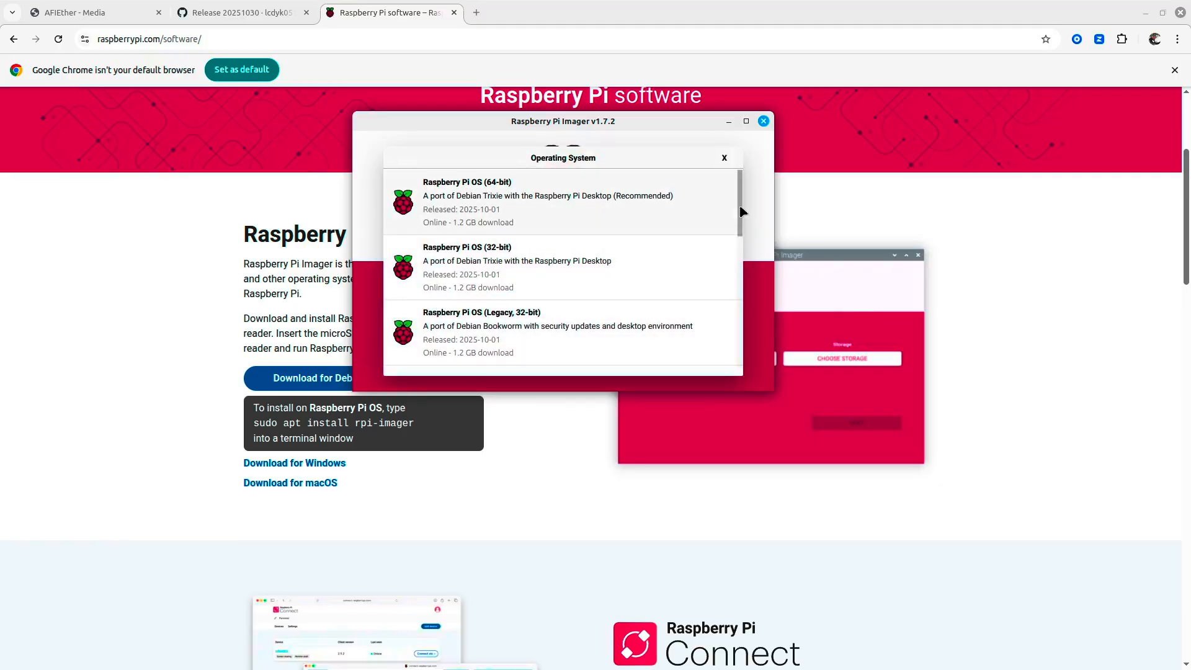
scroll(741, 210, down, 5)
scroll(741, 210, down, 5)
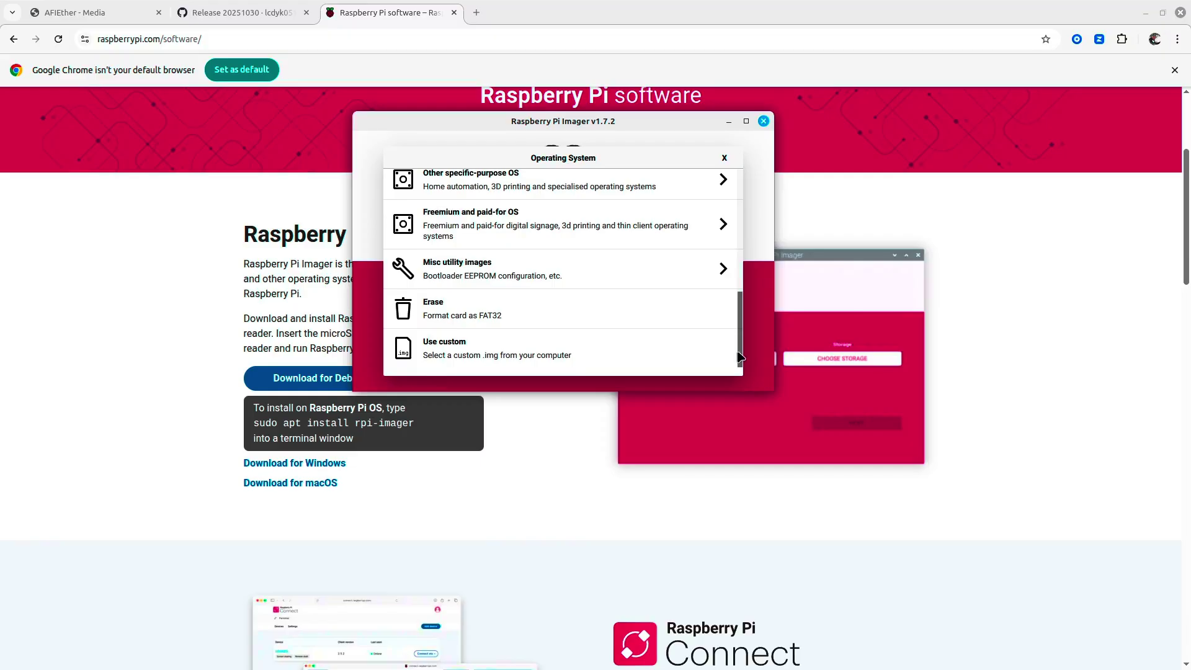
click(511, 361)
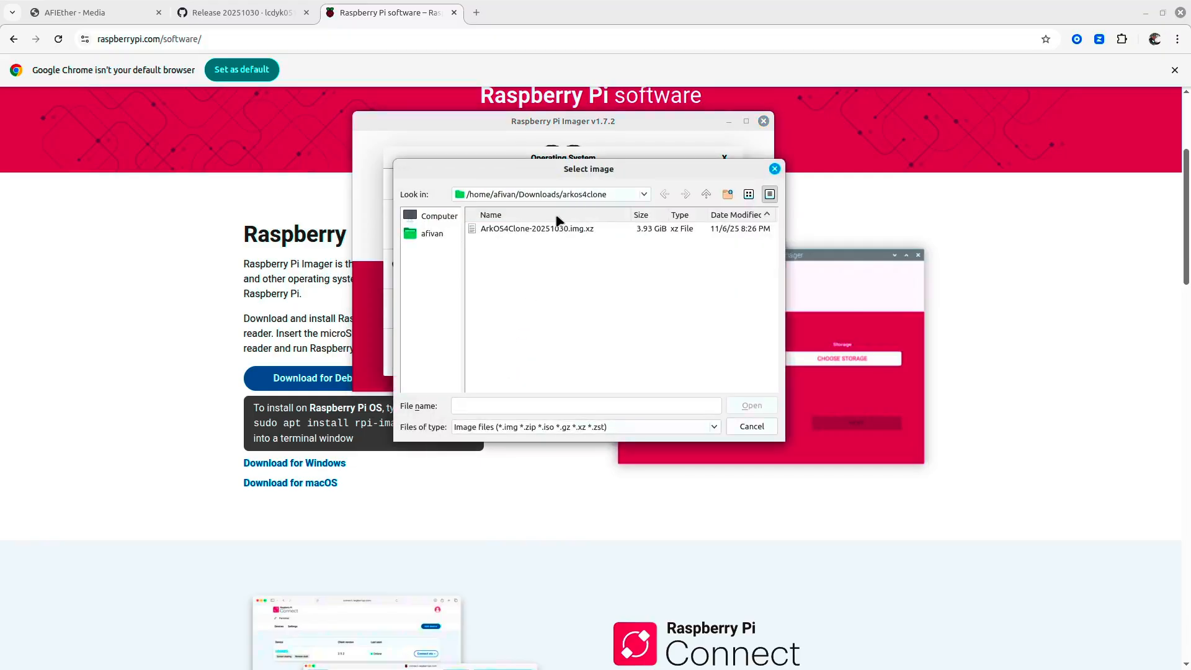
double_click(523, 231)
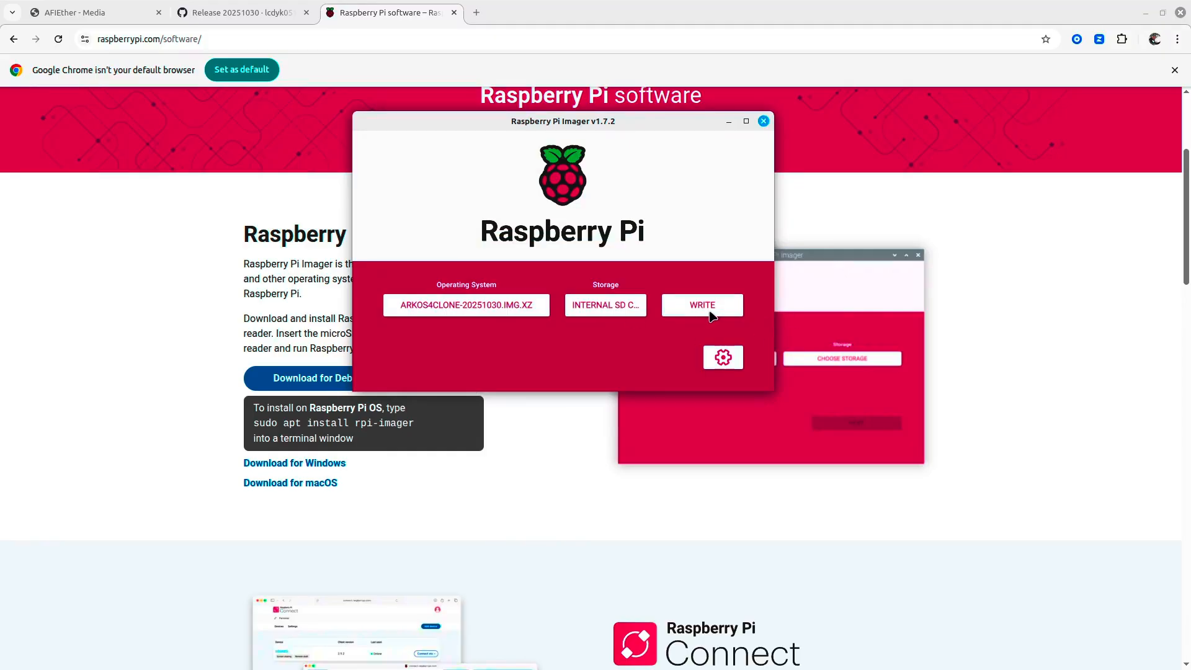
Write the ArkOS4Clone image to the internal SD card, erasing it
click(711, 316)
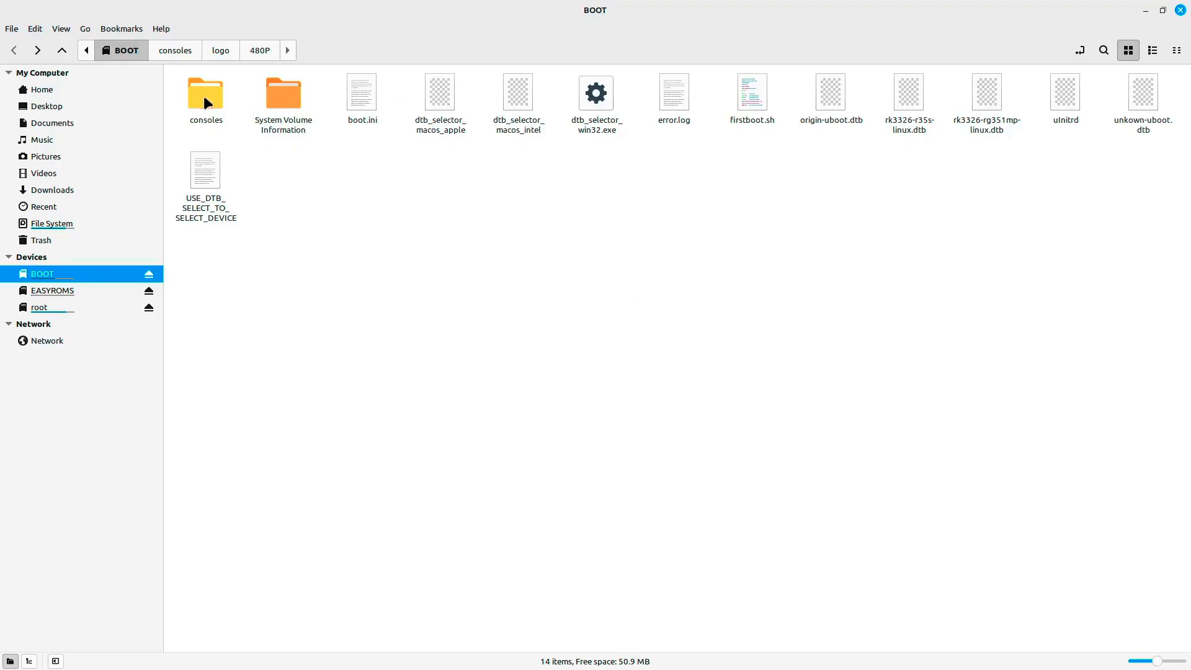
Bring the Chrome window with the arkos4clone README to the front
key(alt+Tab)
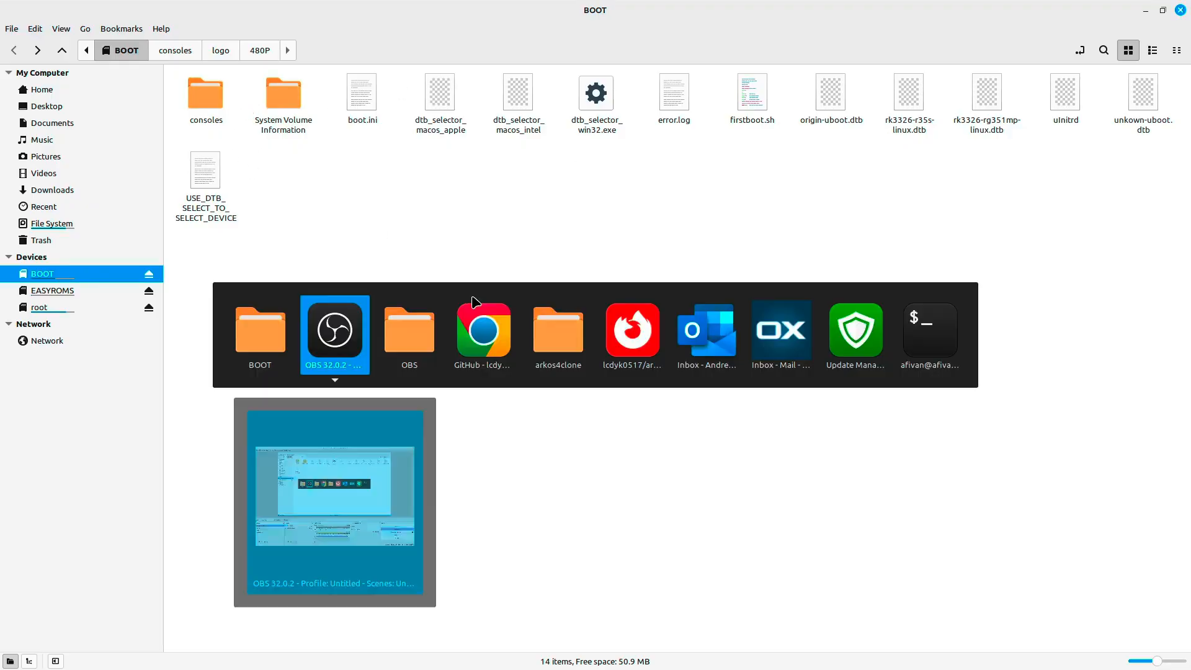
key(alt+Tab)
key(alt+Tab)
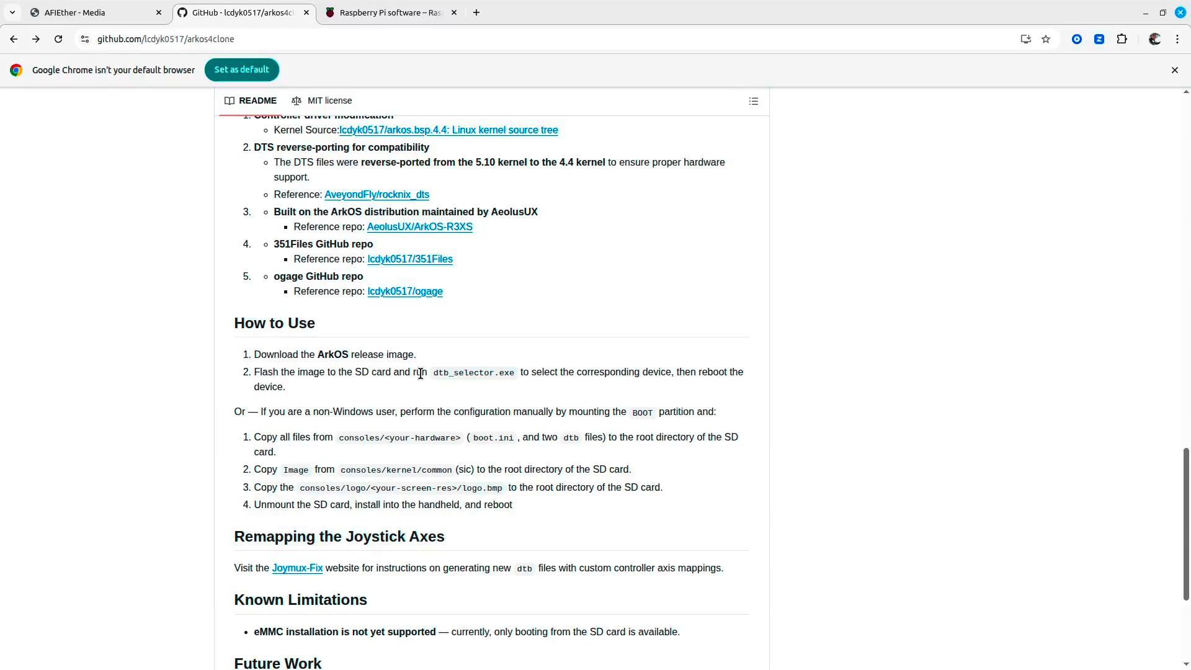
Review the dtb_selector instruction in the README's How to Use section
double_click(479, 373)
click(577, 372)
drag(491, 373, 753, 377)
click(326, 385)
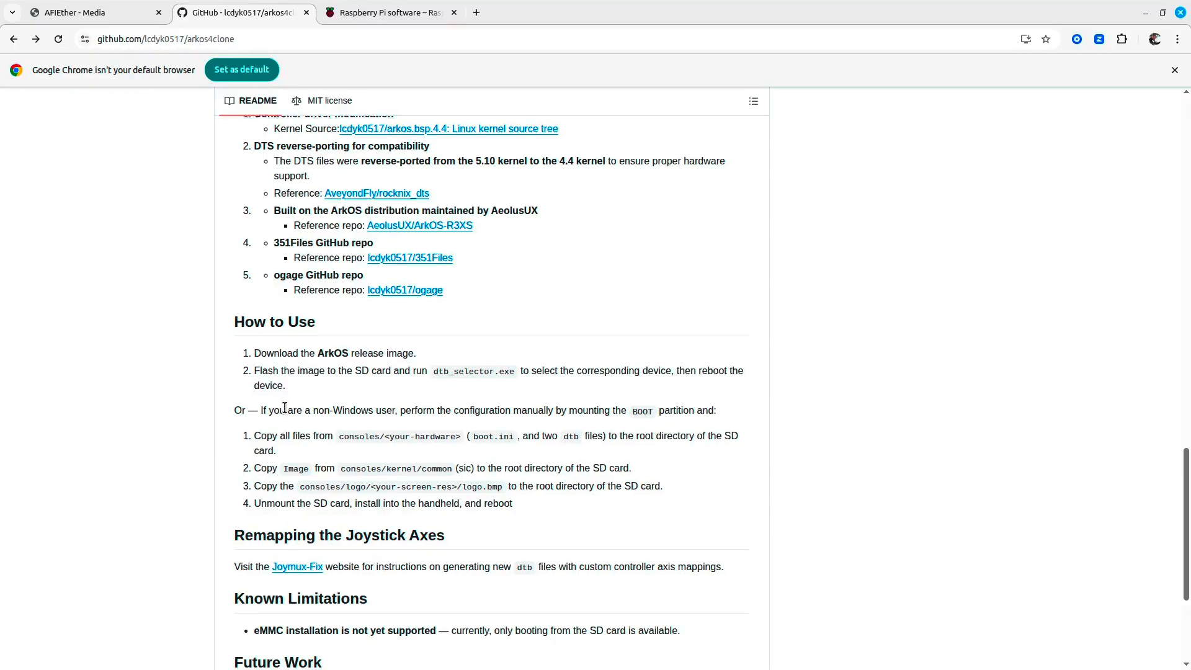
scroll(327, 310, down, 2)
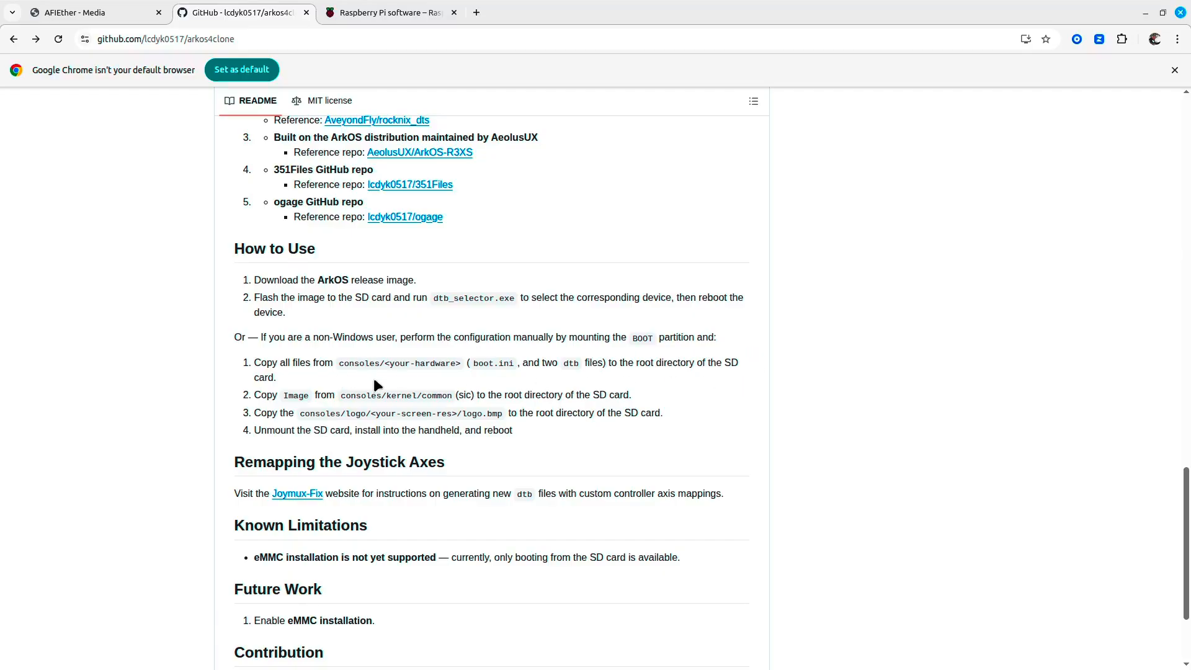
Check the consoles/<your-hardware> copy step against the BOOT partition, then return to the file manager
key(alt+Tab)
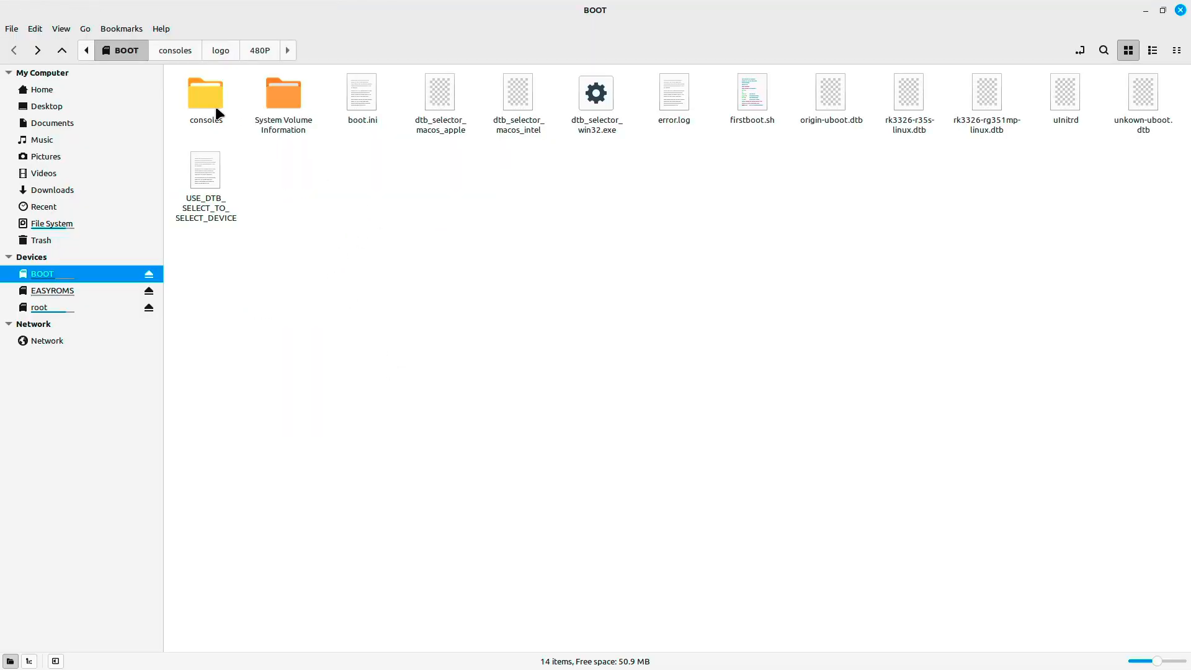
key(alt+Tab)
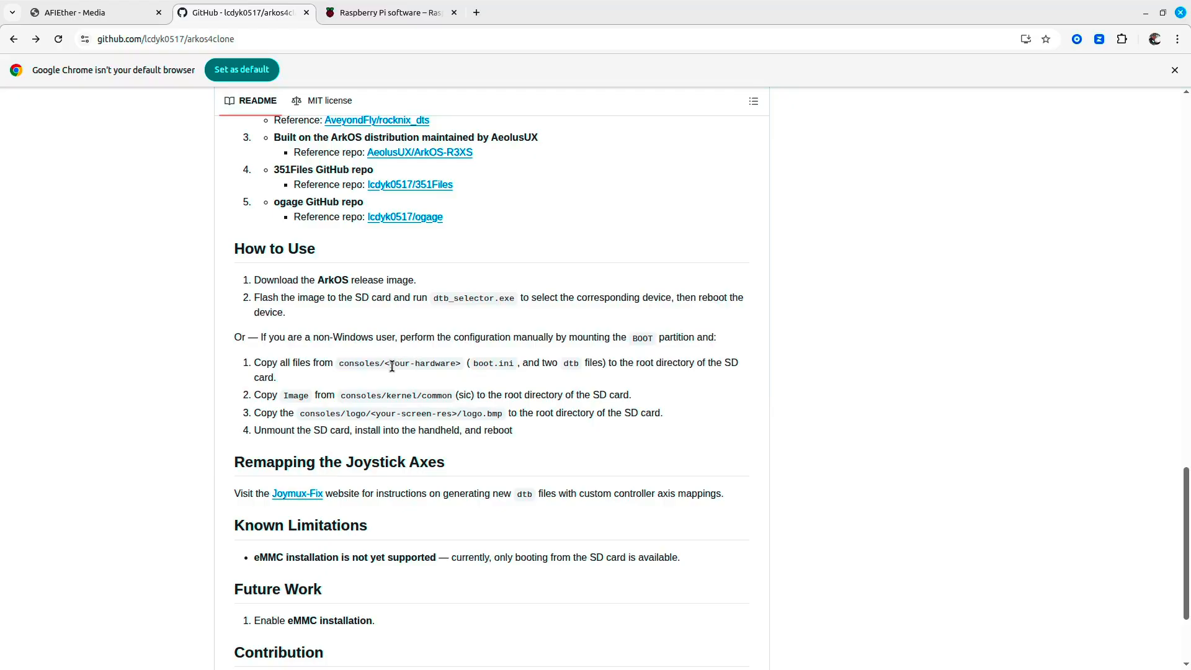
drag(385, 363, 462, 366)
click(467, 367)
key(alt+Tab)
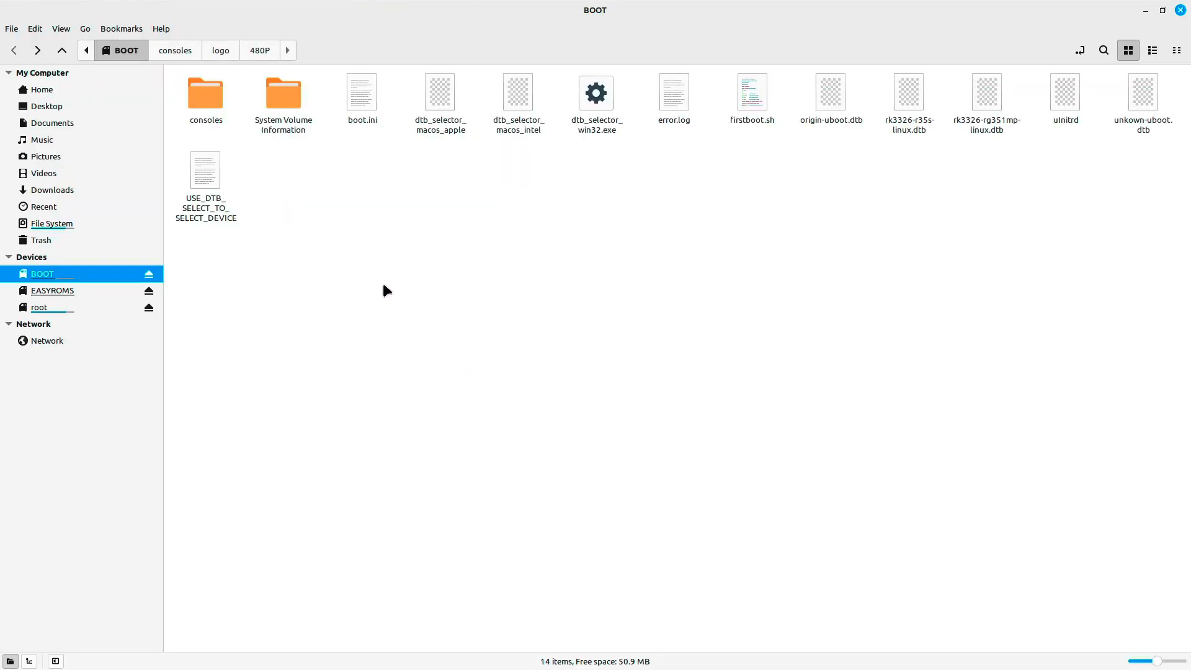
Open the consoles folder and compare the origin r36s panel 1 to 4 folders
double_click(204, 97)
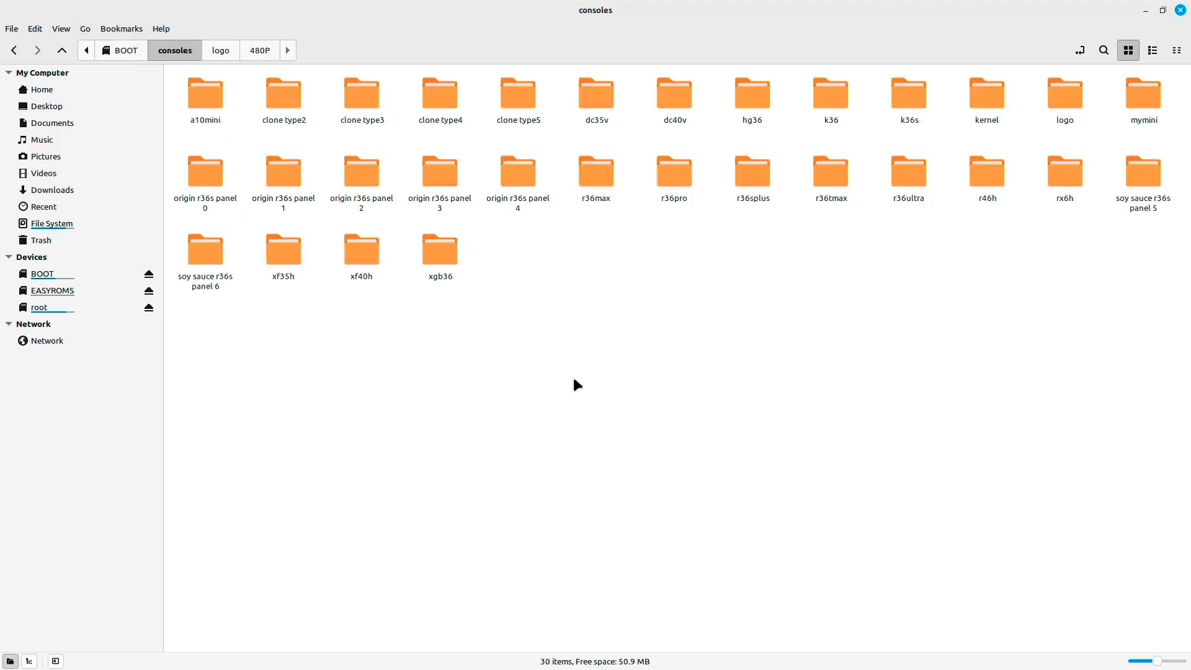
drag(320, 228, 549, 212)
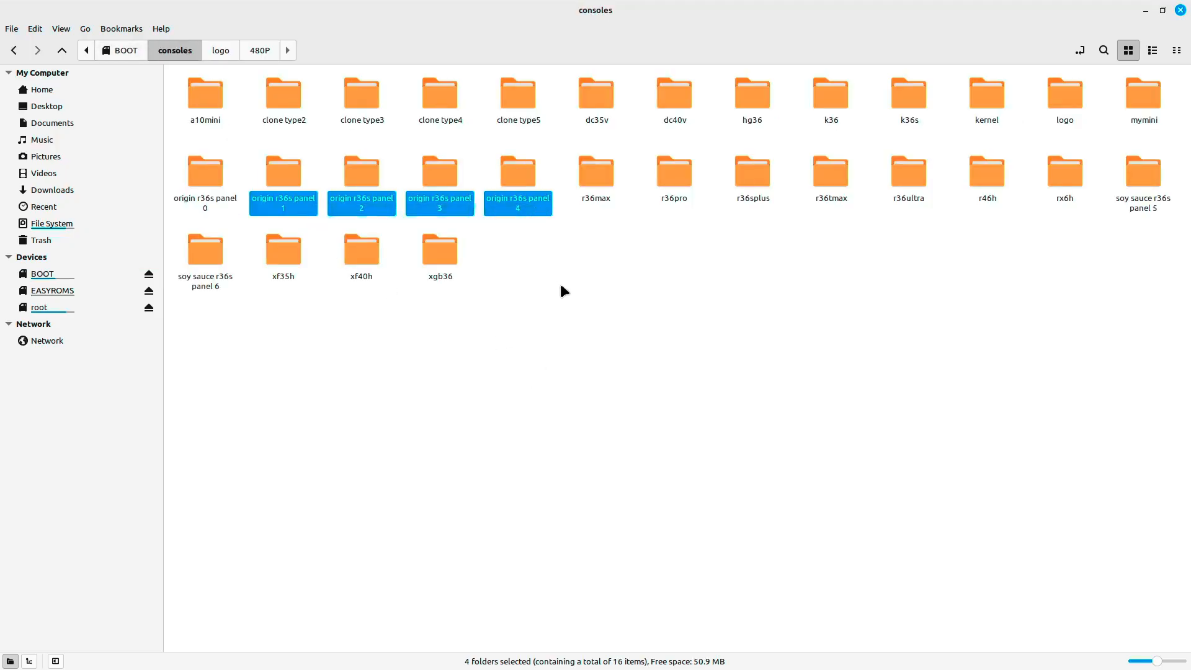
click(277, 203)
click(366, 196)
click(442, 196)
click(517, 191)
click(281, 195)
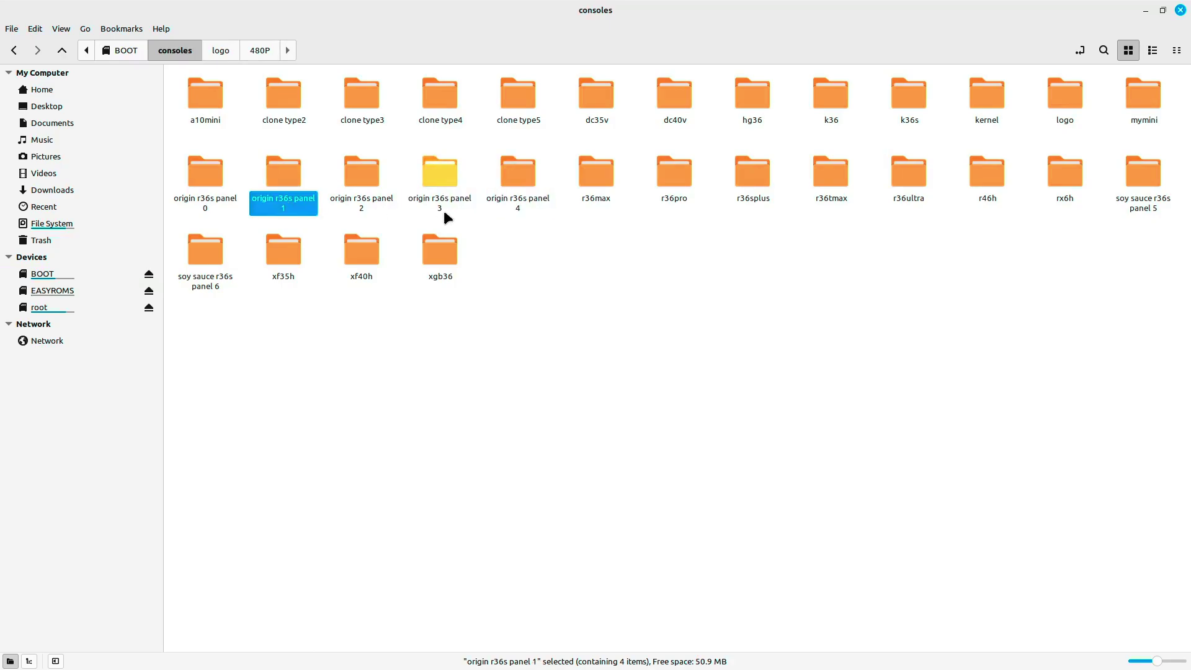
click(514, 205)
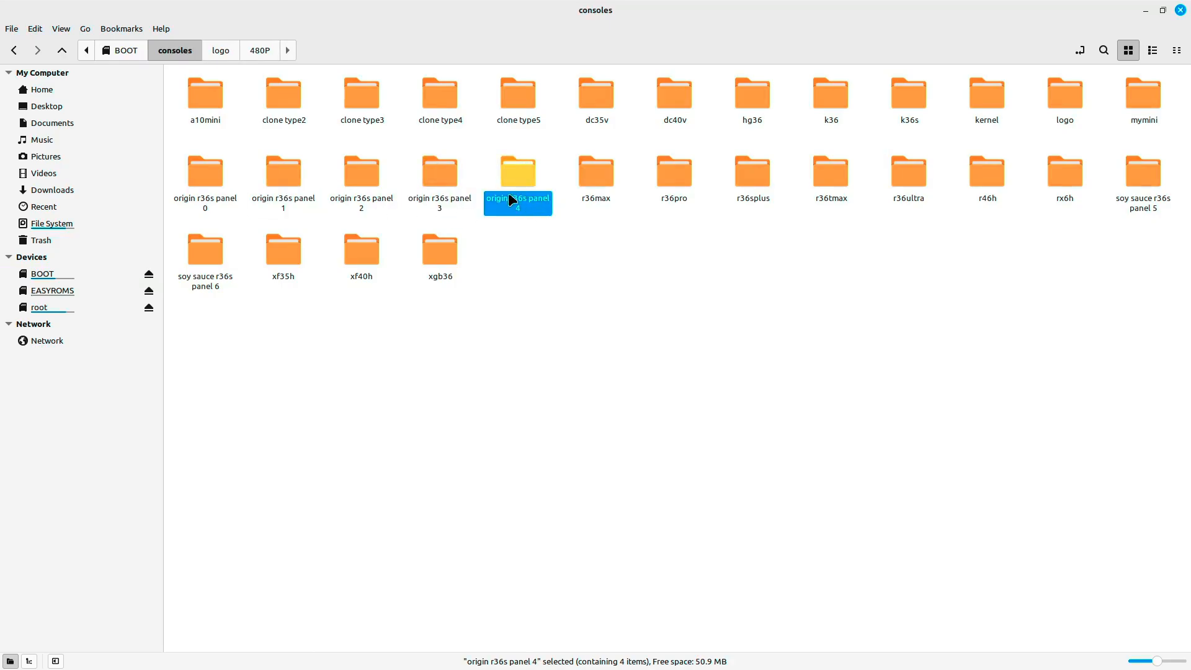
click(582, 213)
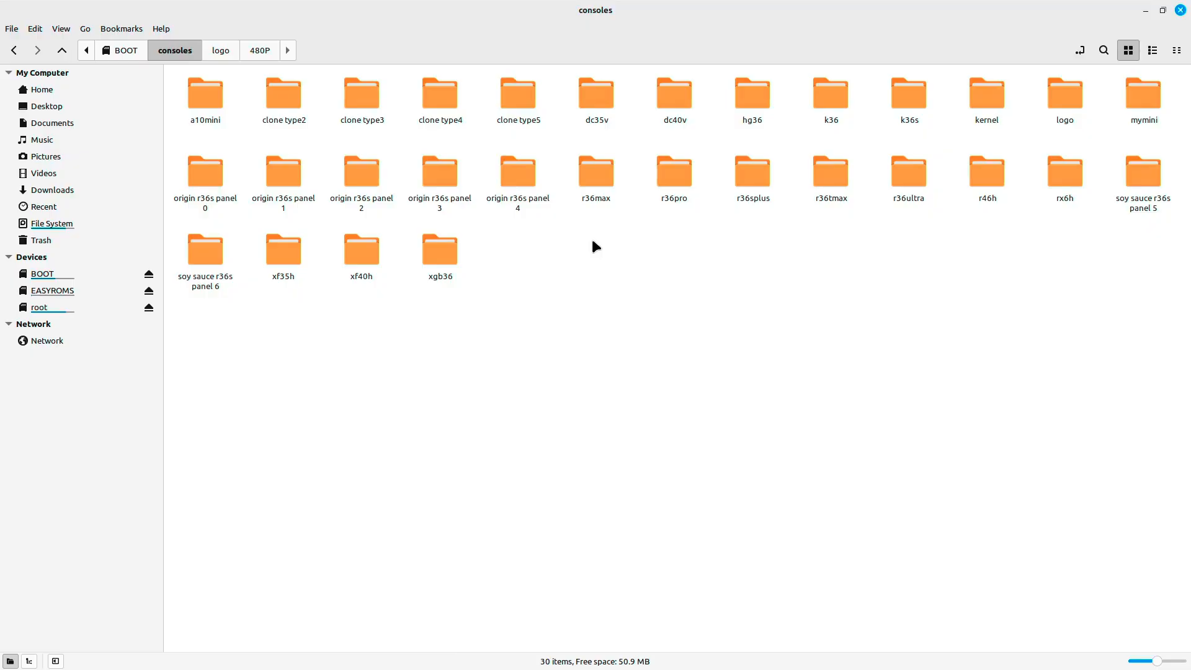
Pick out the soy sauce r36s panel 5 folder from the soy sauce variants
click(1146, 213)
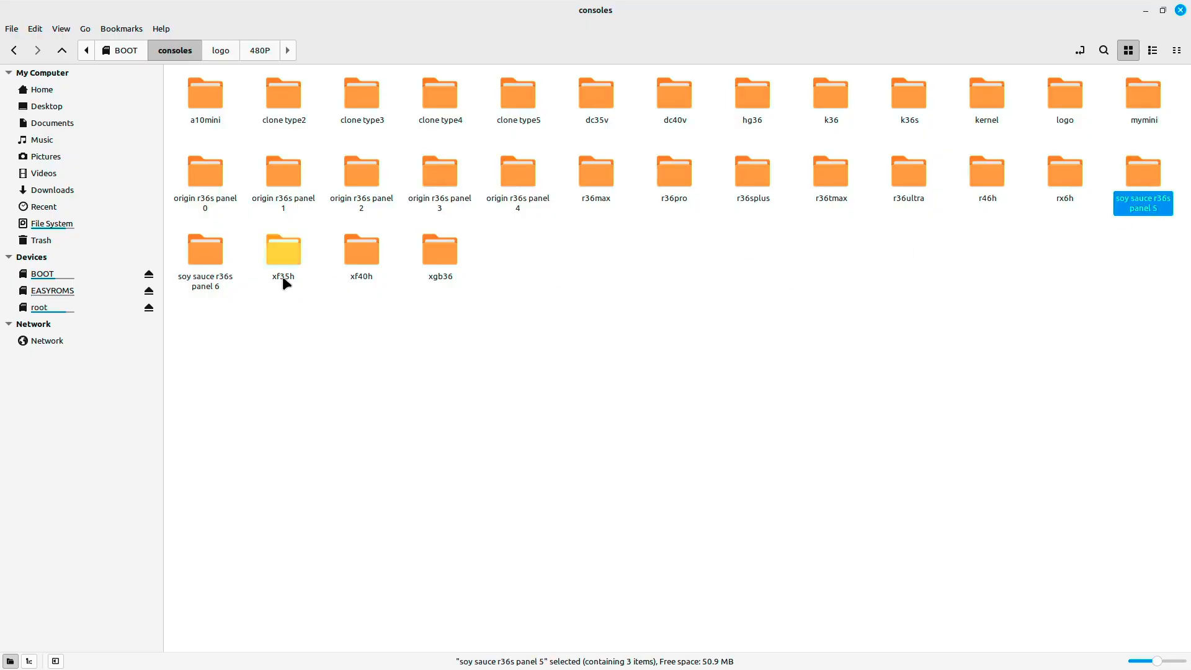
click(209, 291)
click(752, 391)
click(1151, 200)
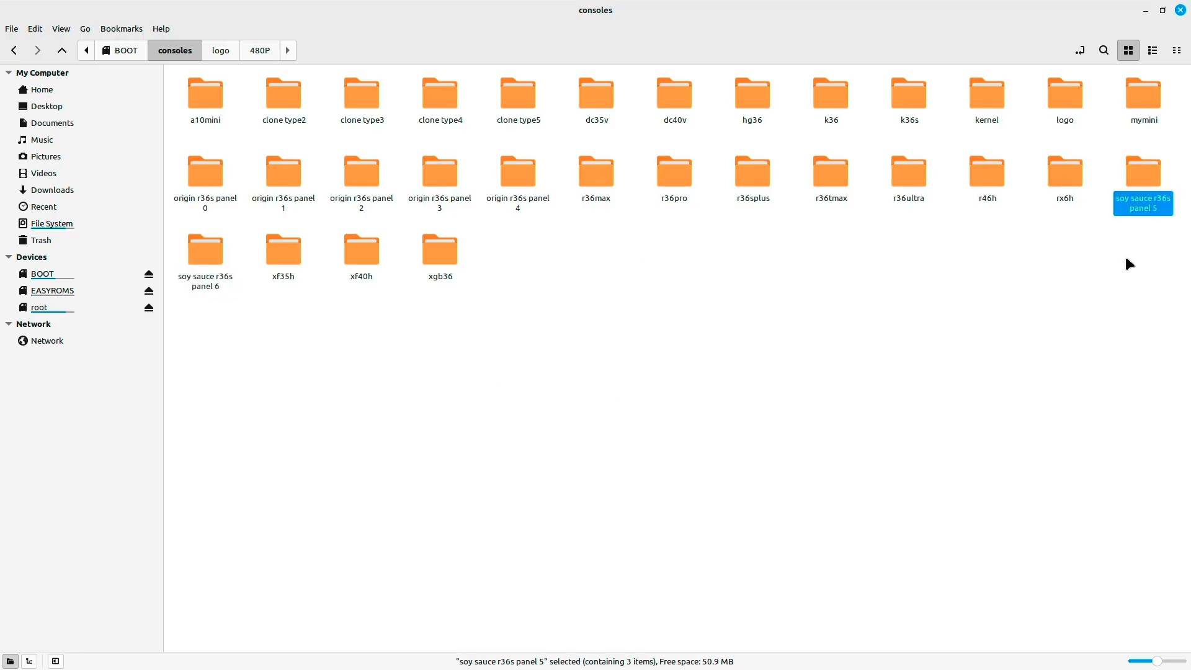
Copy boot.ini and both dtb files from soy sauce r36s panel 5 into the BOOT root, replacing all conflicts
double_click(1152, 211)
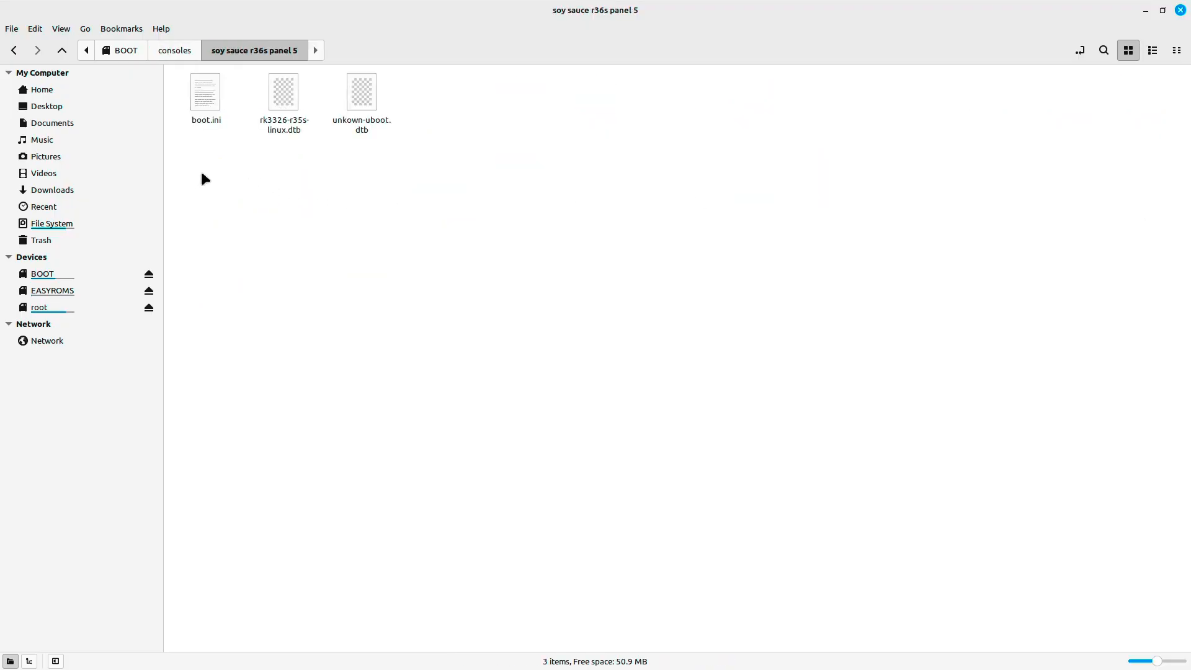
drag(247, 164, 585, 74)
click(129, 49)
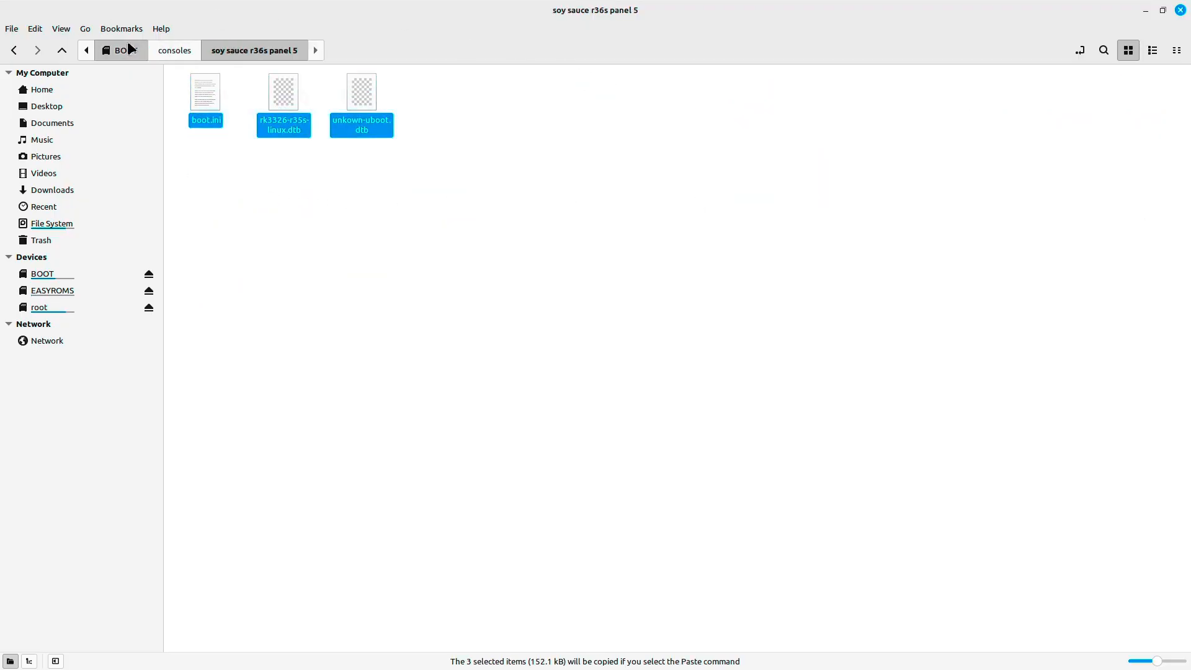
click(605, 270)
key(ctrl+v)
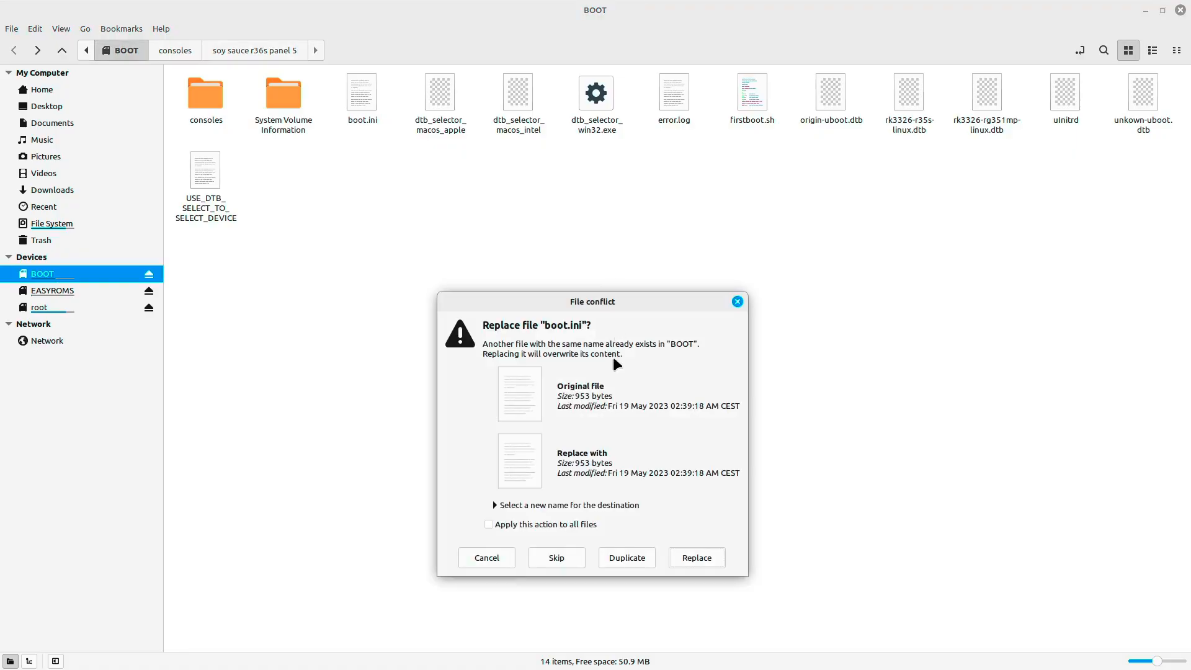
click(565, 524)
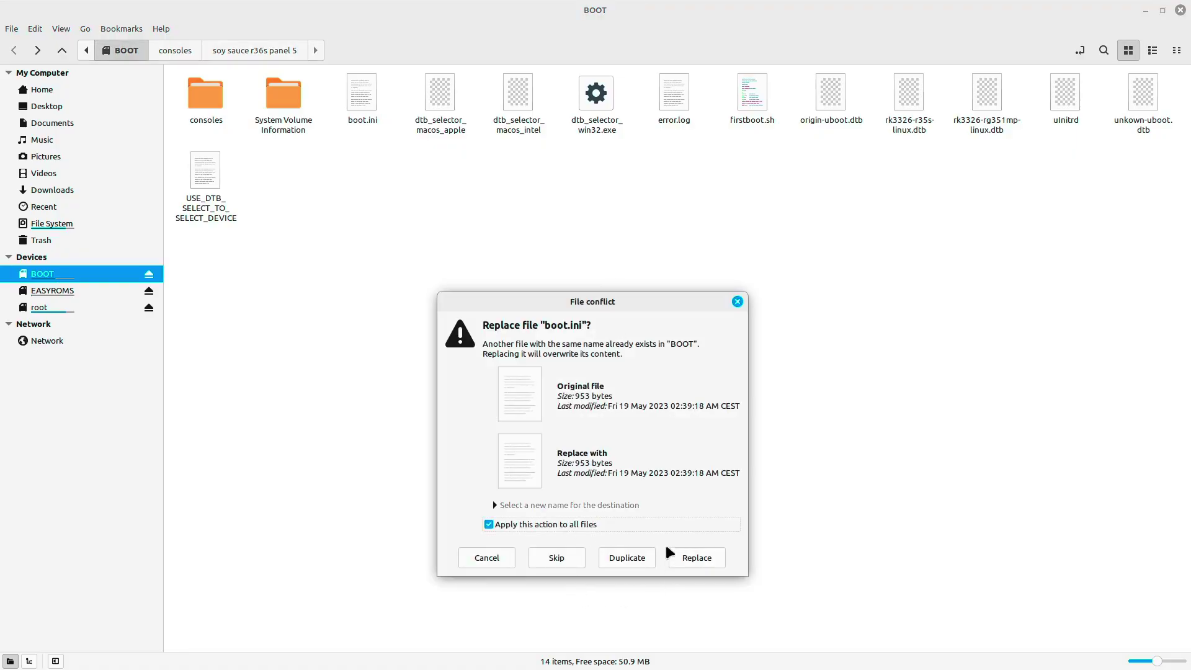
click(695, 561)
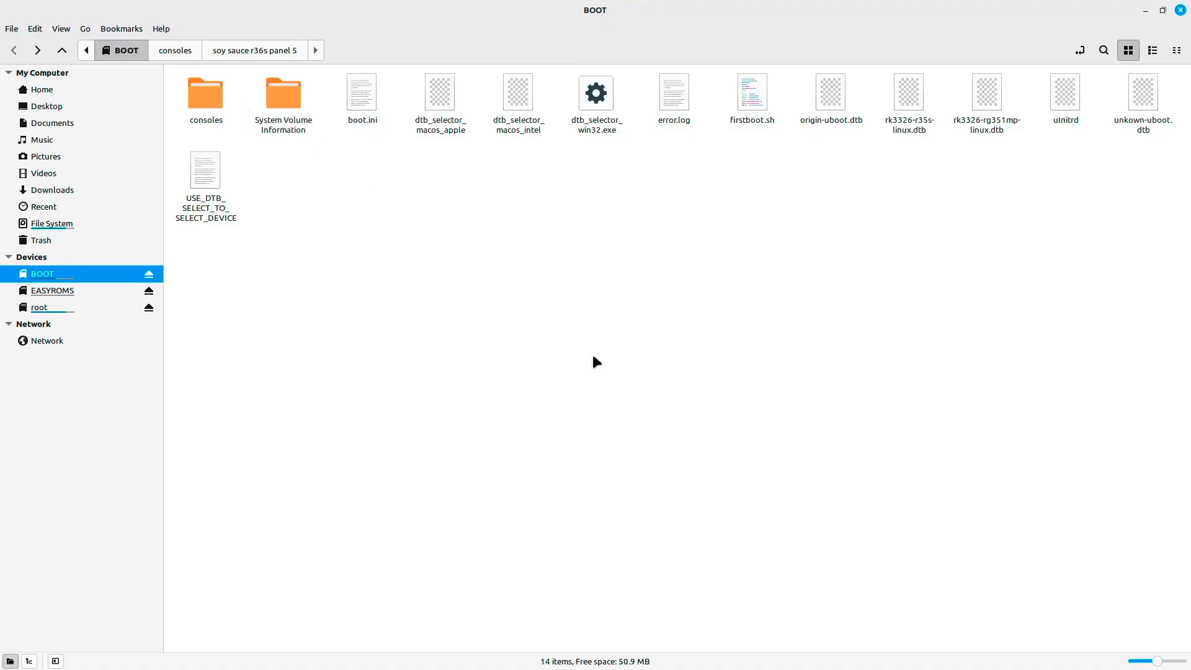
key(alt+Tab)
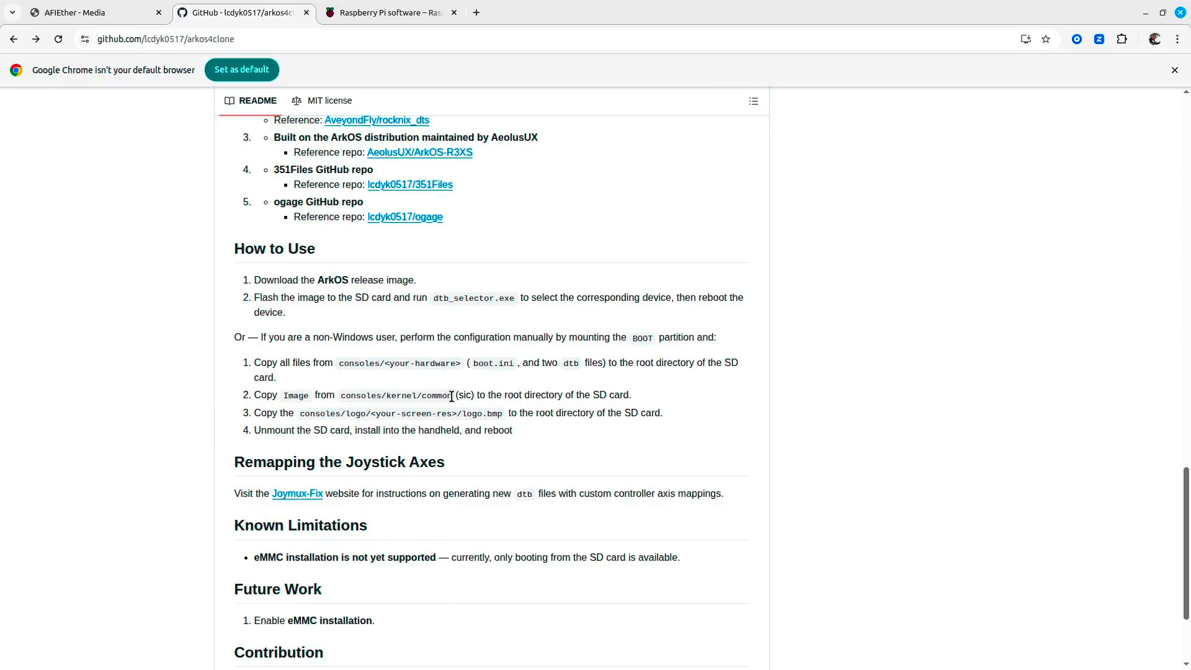
Note the consoles/kernel path from the README and inspect the common kernel Image on BOOT
drag(449, 396, 337, 396)
click(420, 407)
key(alt+Tab)
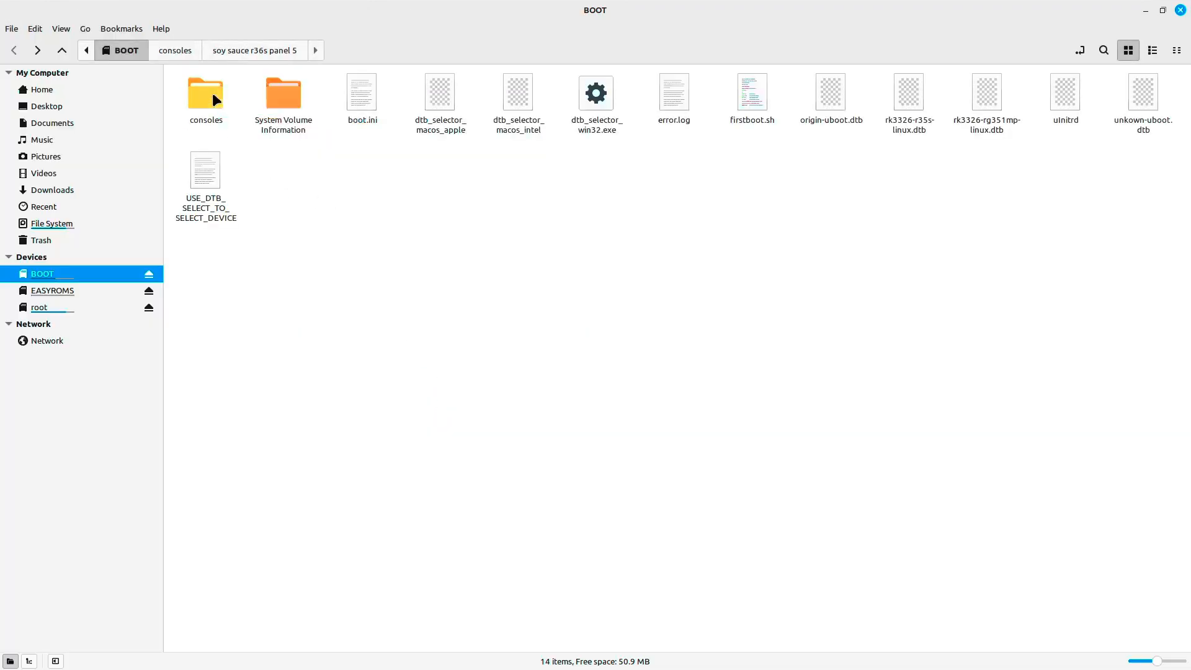
double_click(213, 92)
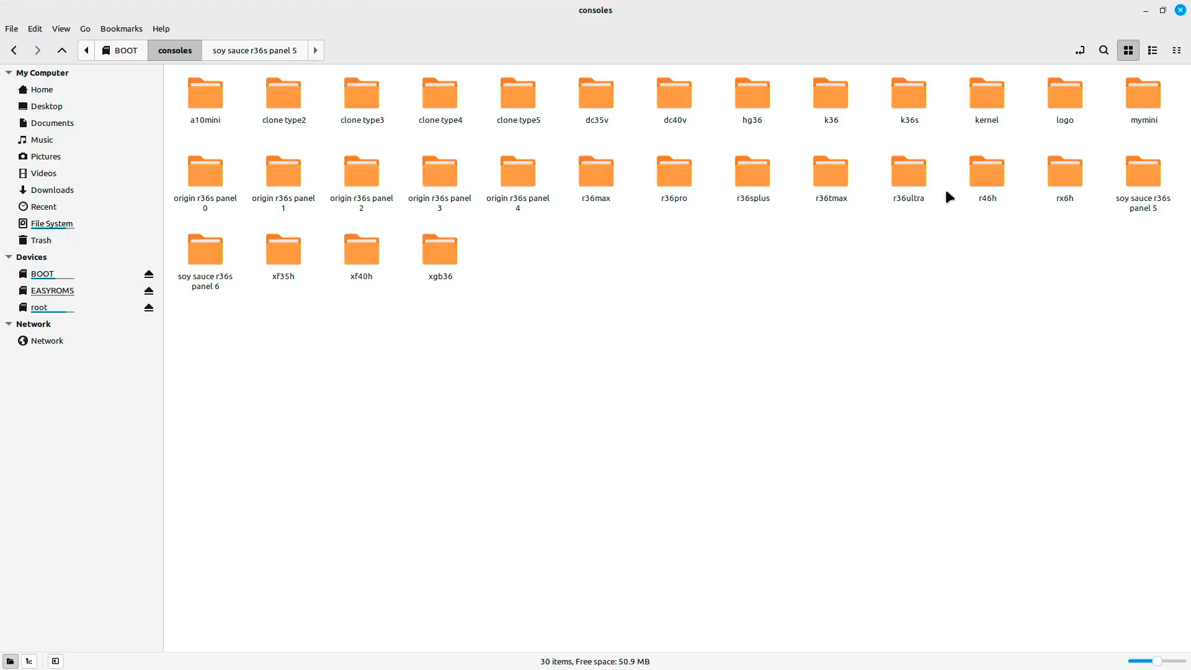
double_click(981, 100)
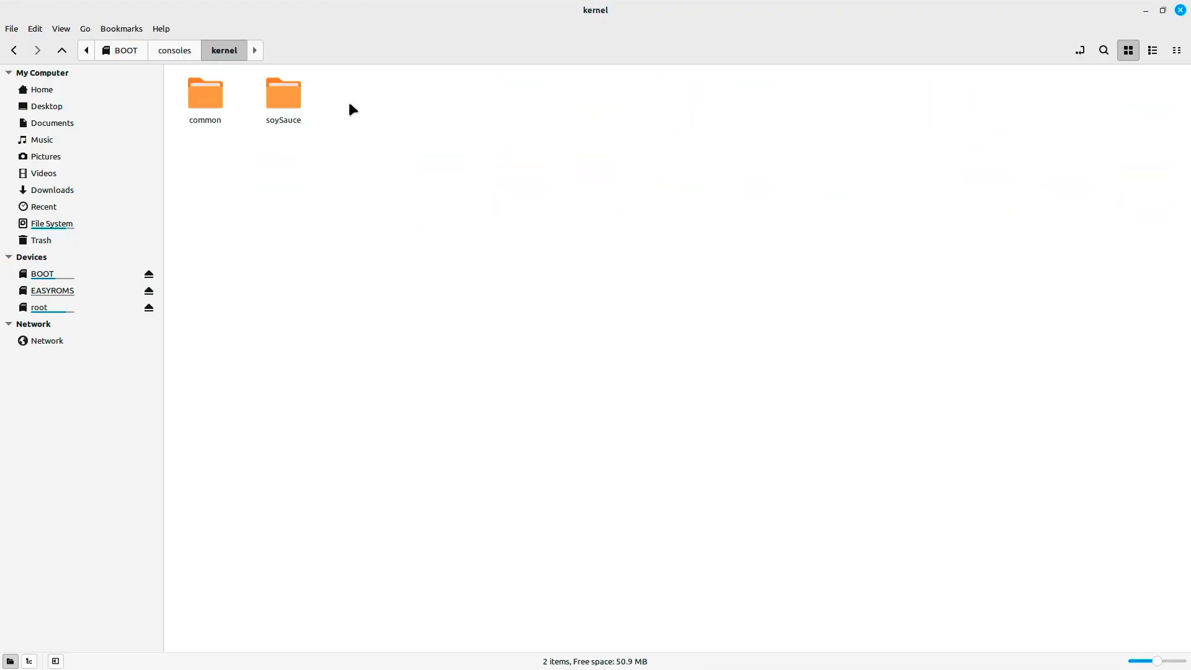
double_click(220, 98)
click(208, 91)
click(497, 284)
click(223, 51)
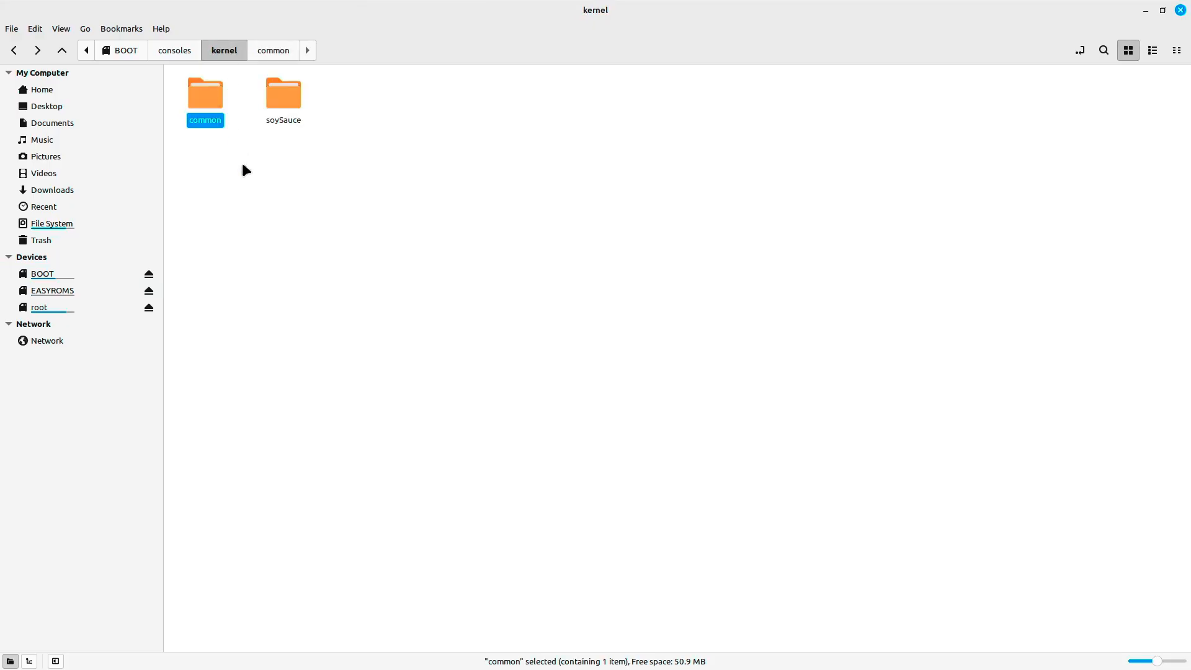
click(198, 53)
Check the soy sauce panel folders, then locate the Image in consoles/kernel/soySauce
double_click(218, 286)
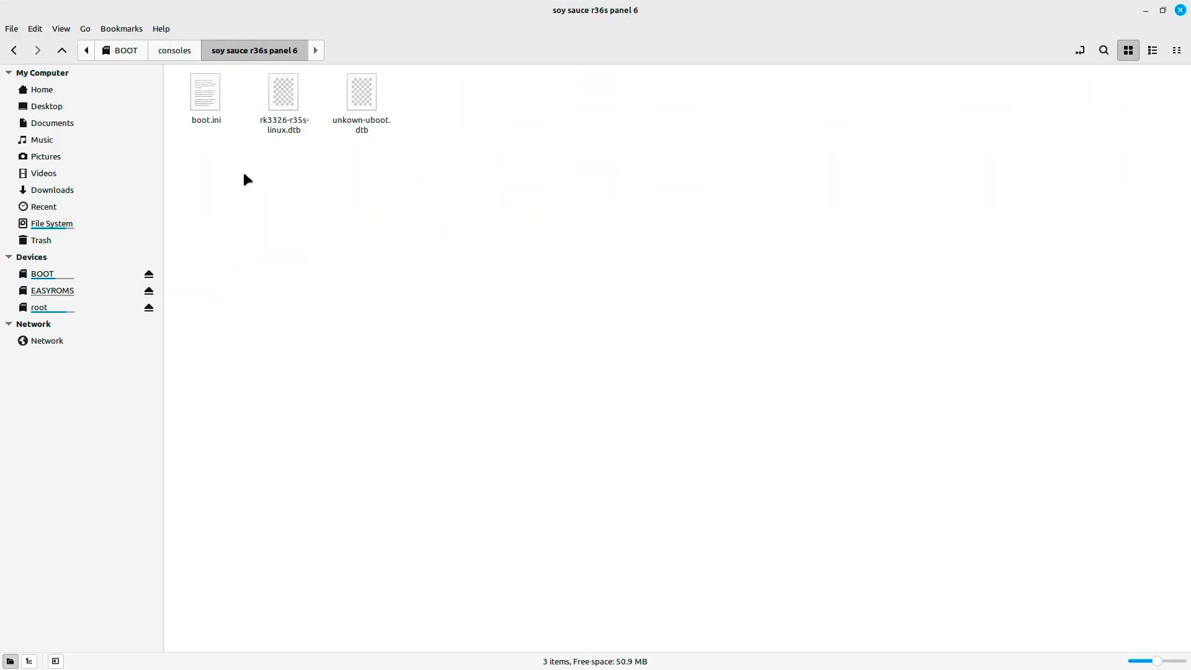
key(BackSpace)
double_click(1122, 194)
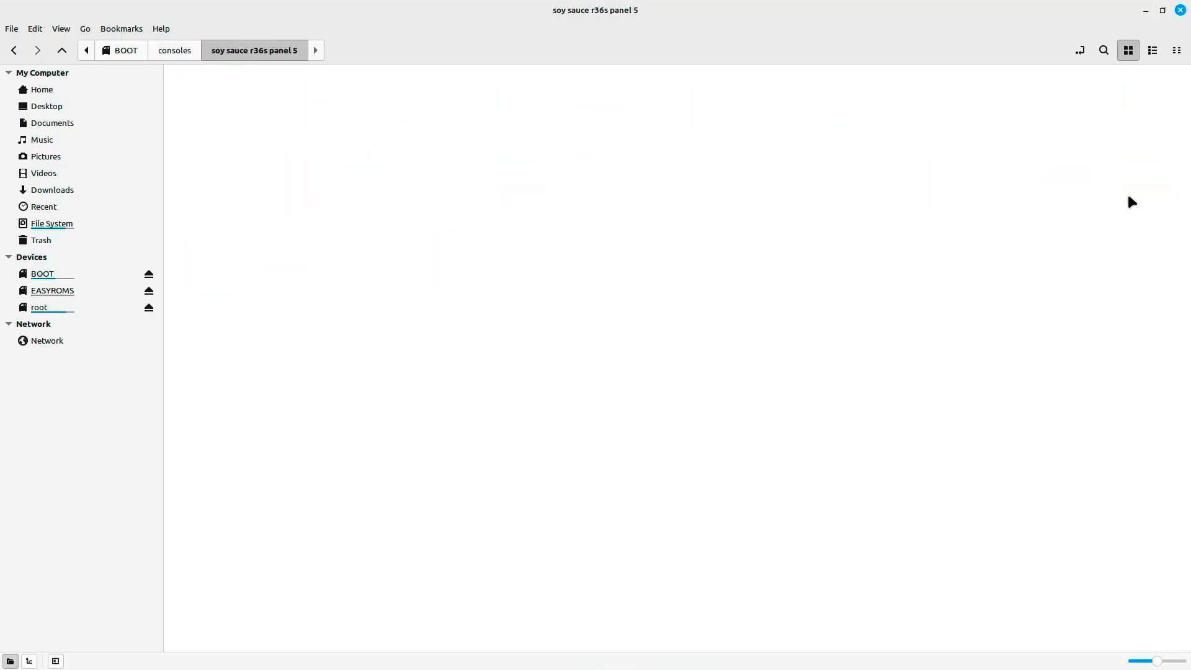
key(BackSpace)
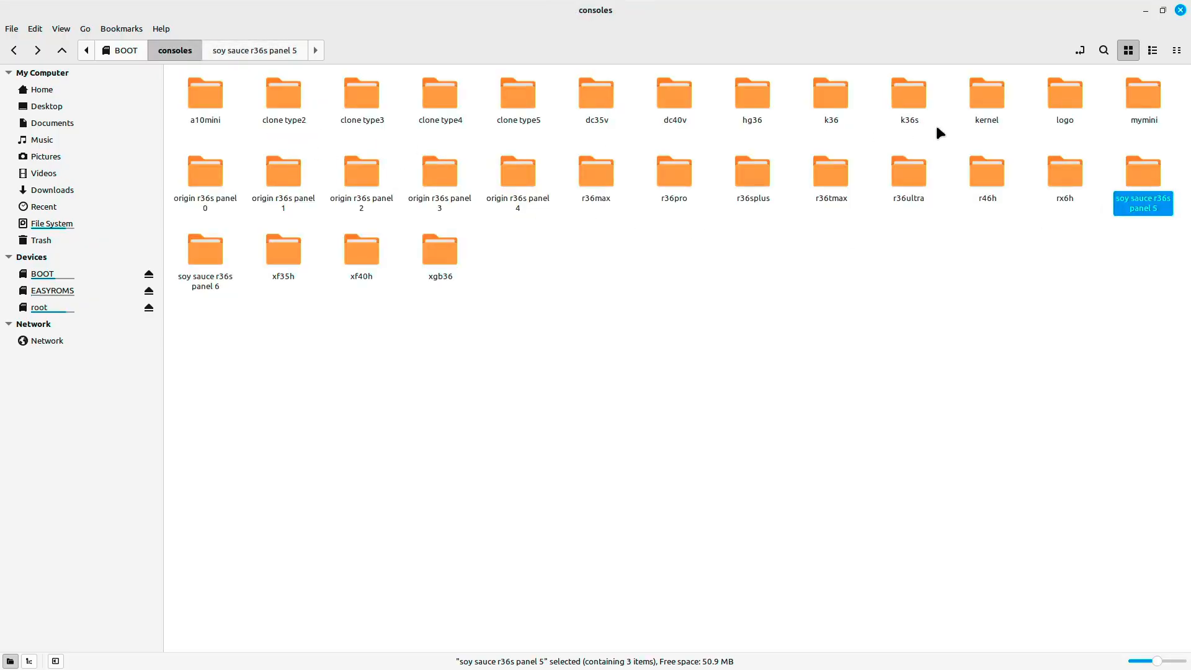
double_click(1001, 104)
double_click(191, 115)
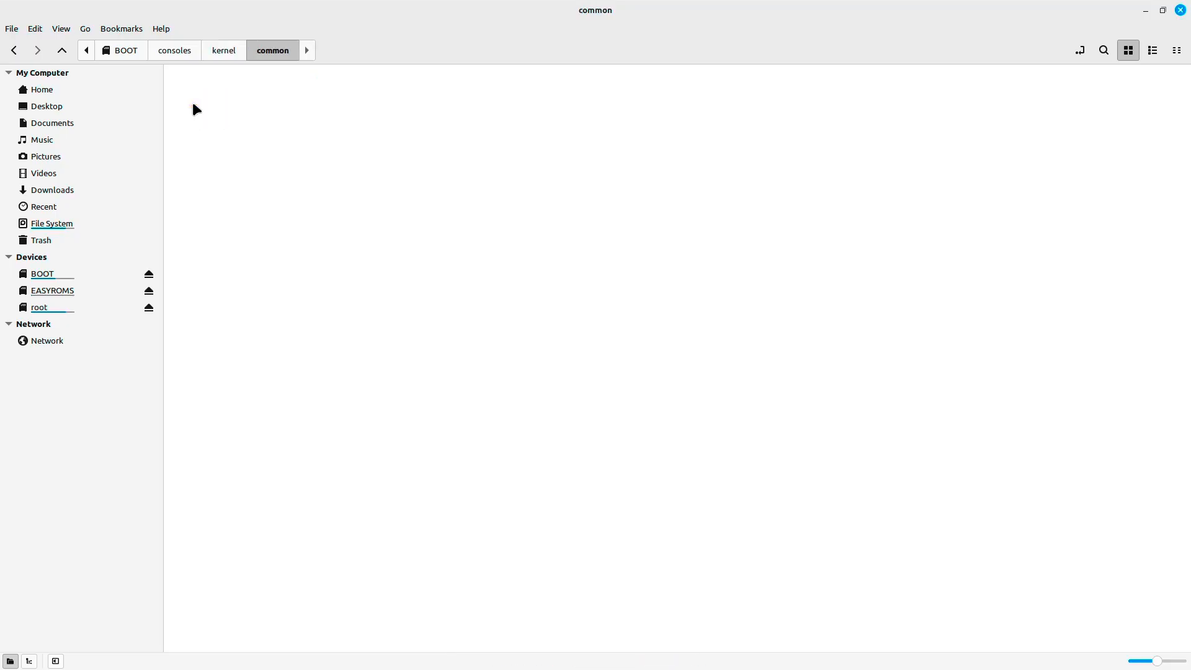
key(BackSpace)
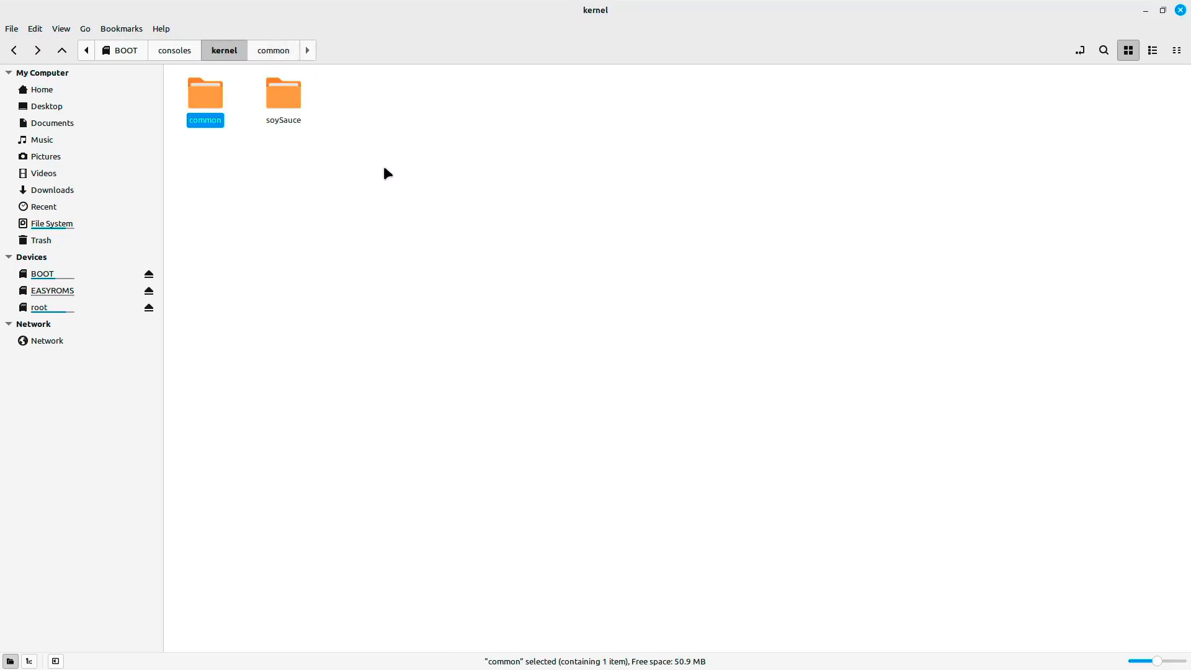
double_click(291, 92)
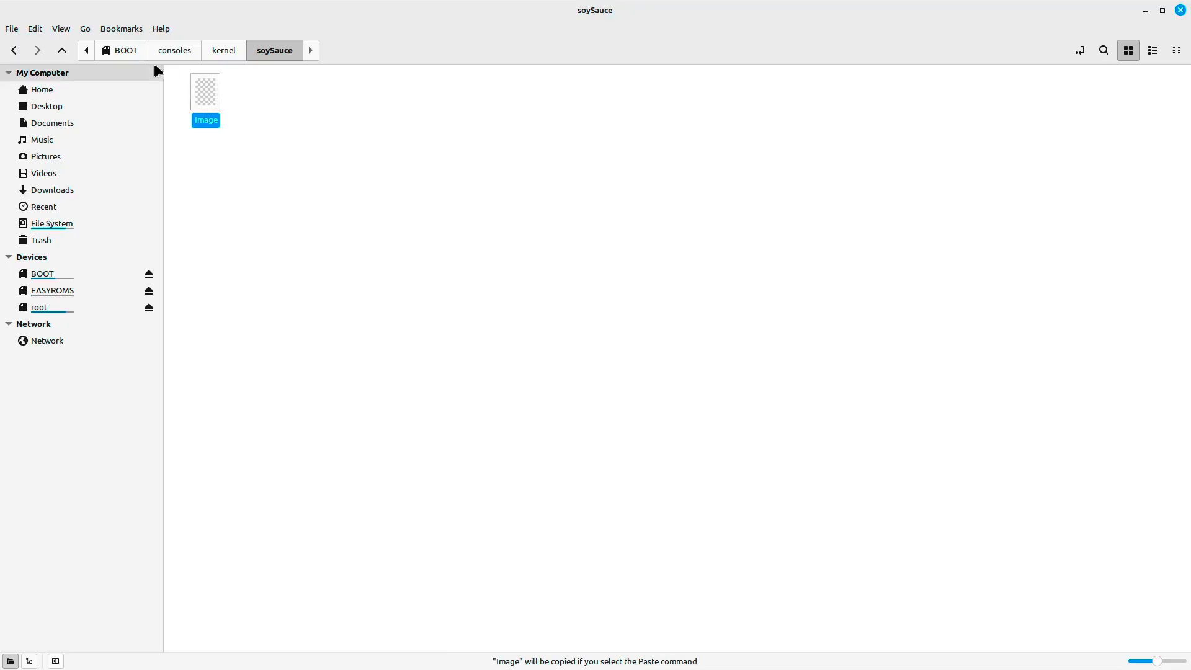
Paste the soySauce kernel Image into the BOOT root and return to the README
click(129, 52)
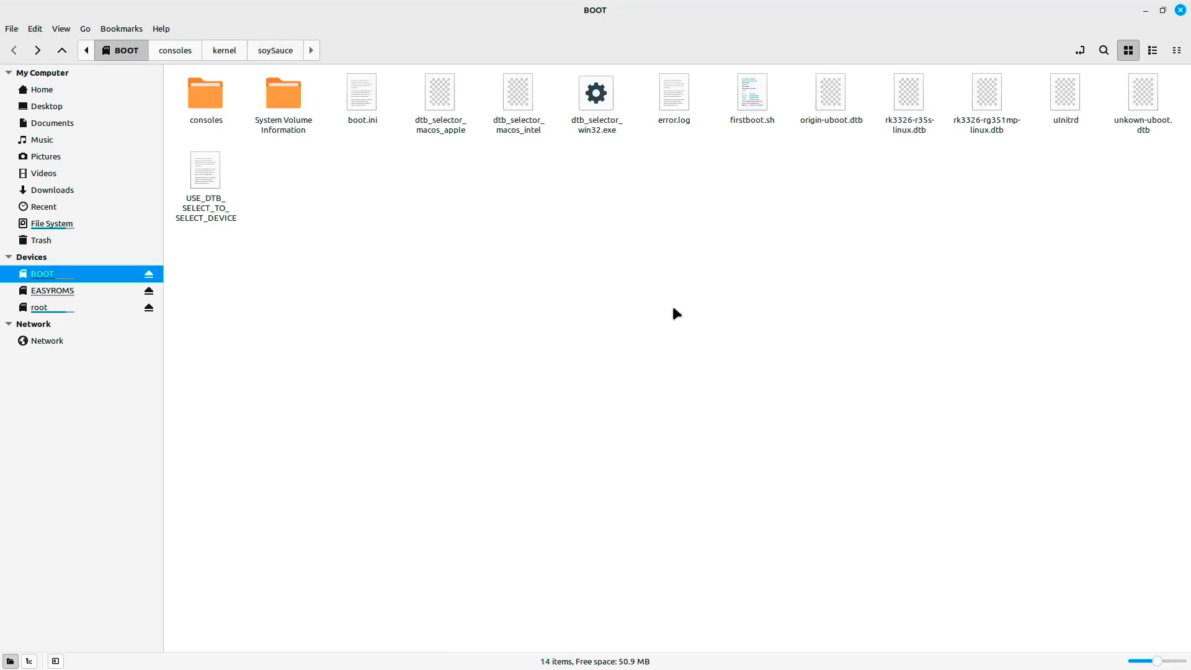
key(ctrl+v)
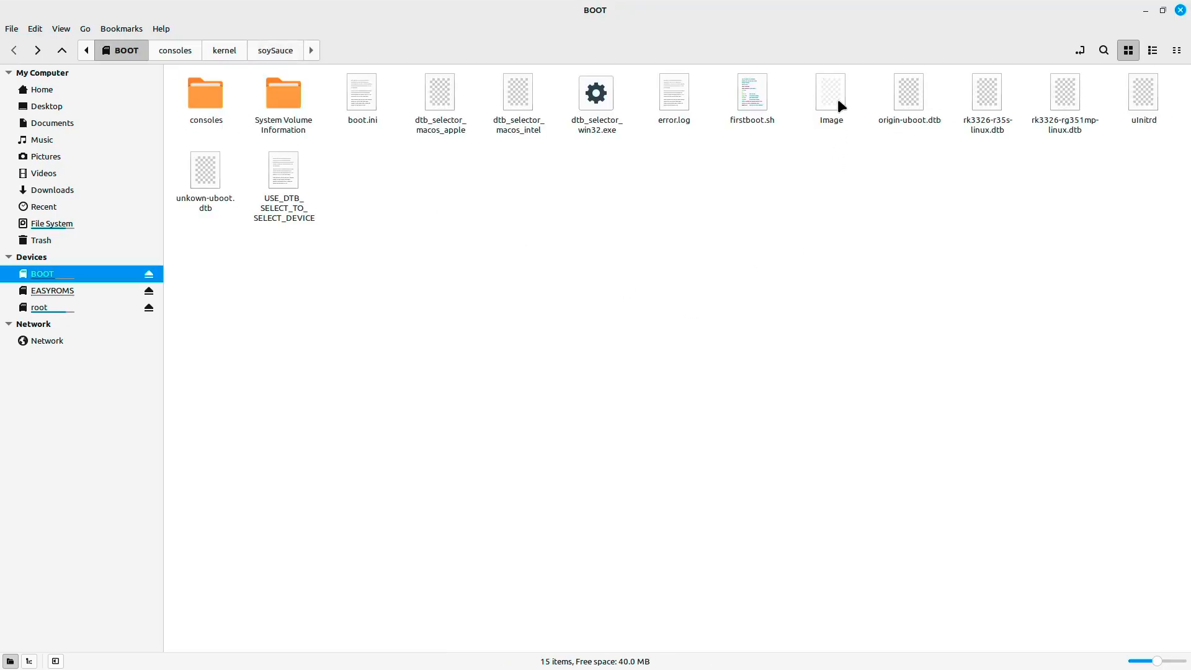
key(alt+Tab)
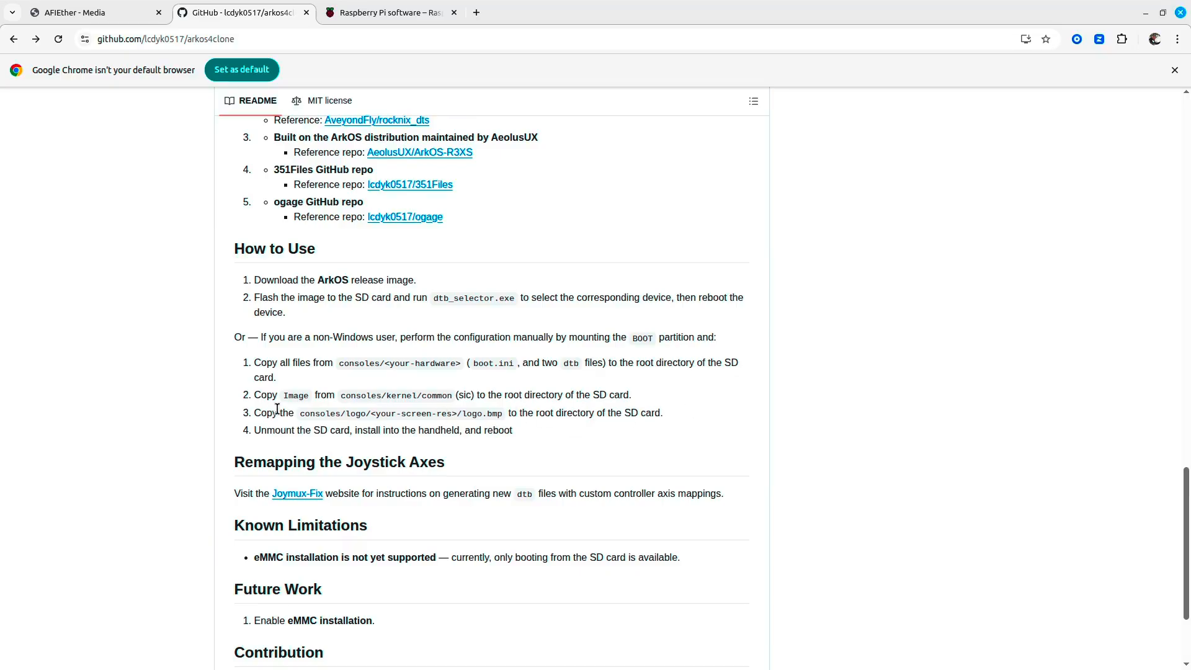
Navigate the BOOT partition through consoles and logo into the 480P folder holding logo.bmp
key(alt+Tab)
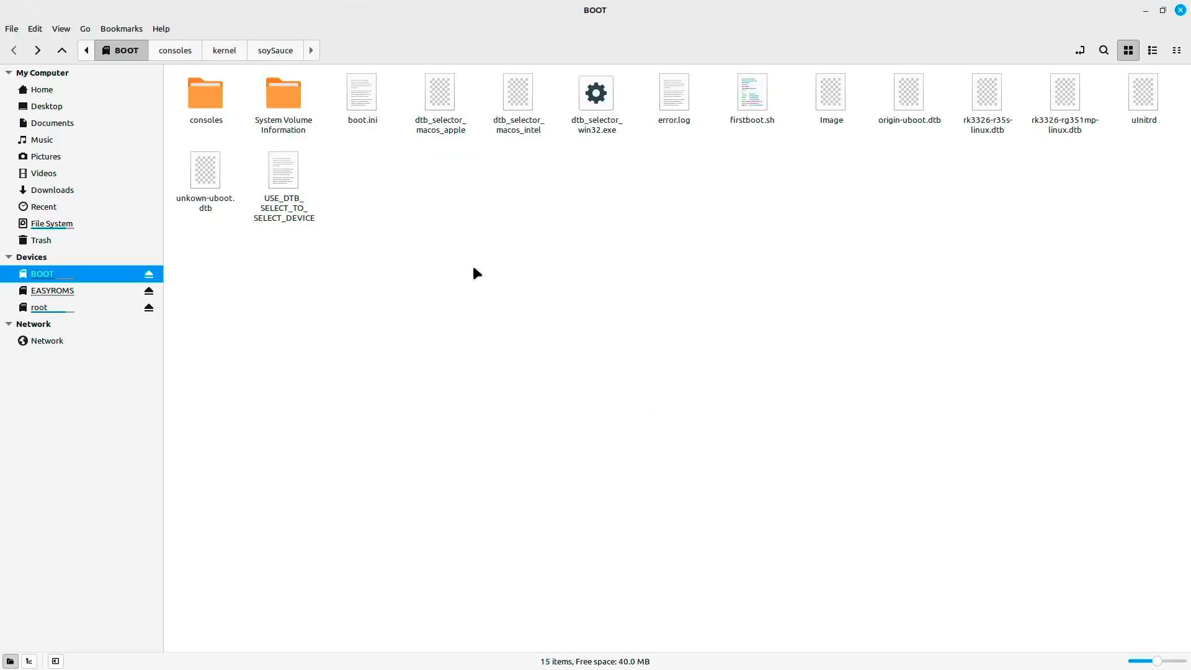
double_click(204, 94)
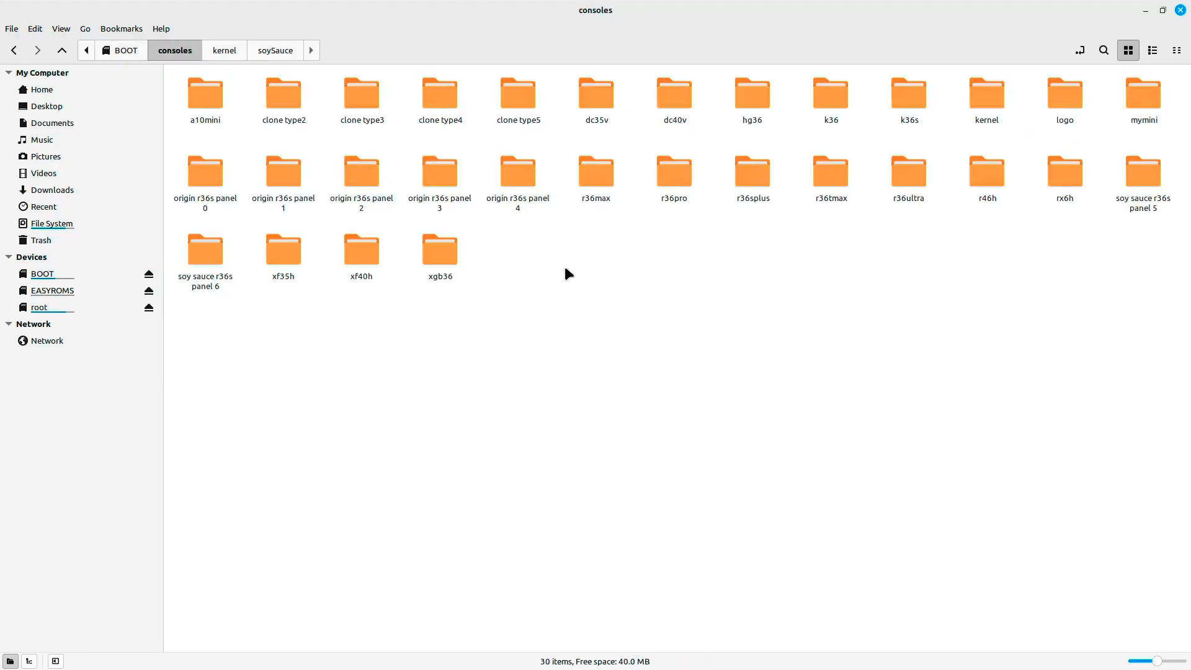
double_click(1070, 94)
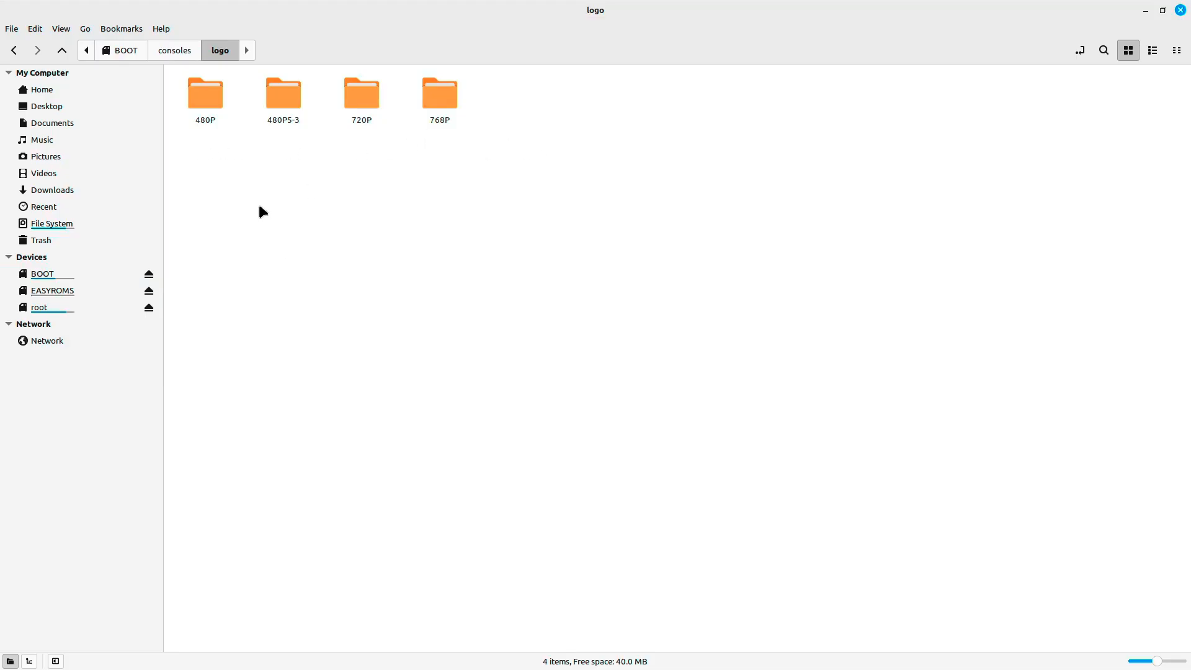
double_click(211, 96)
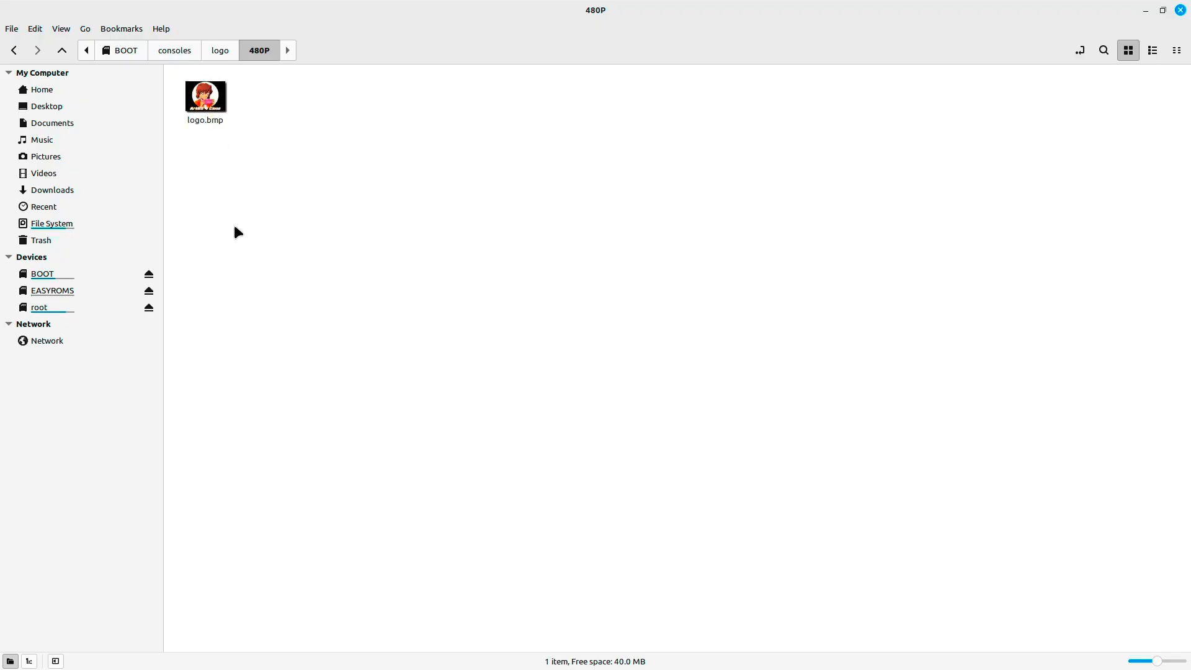
Preview logo.bmp in Xviewer as the 640×480 ArkOS 4 Clone artwork
double_click(216, 111)
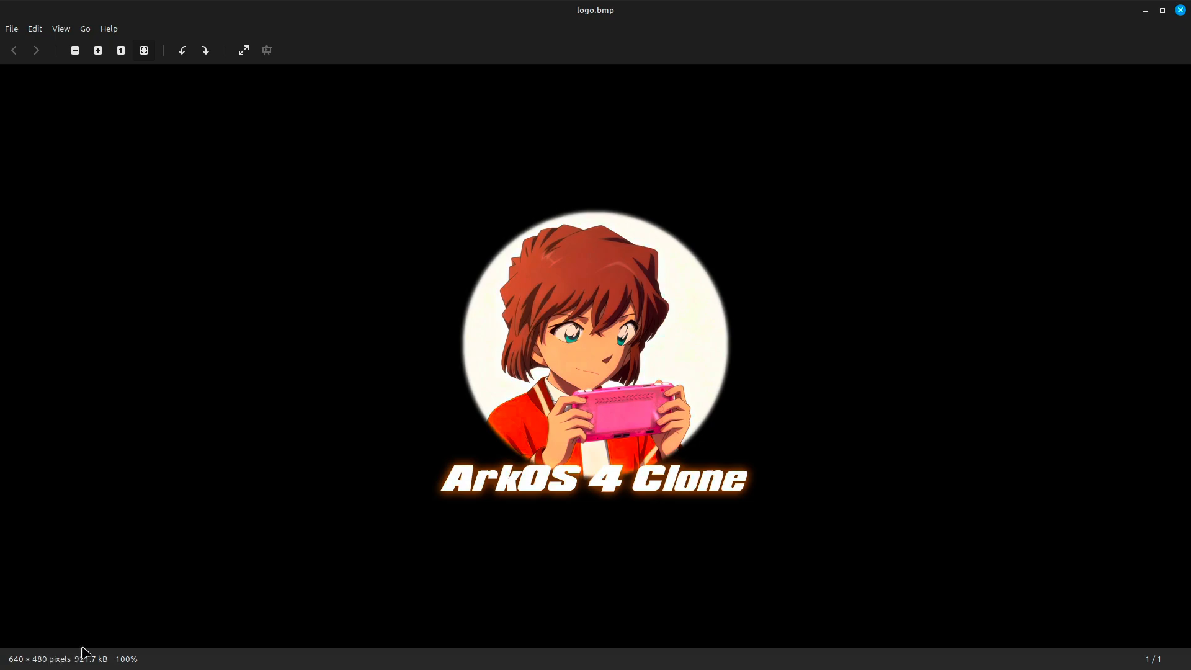
Copy logo.bmp from 480P and paste it into the BOOT partition root, then return to the README
click(1181, 9)
click(529, 271)
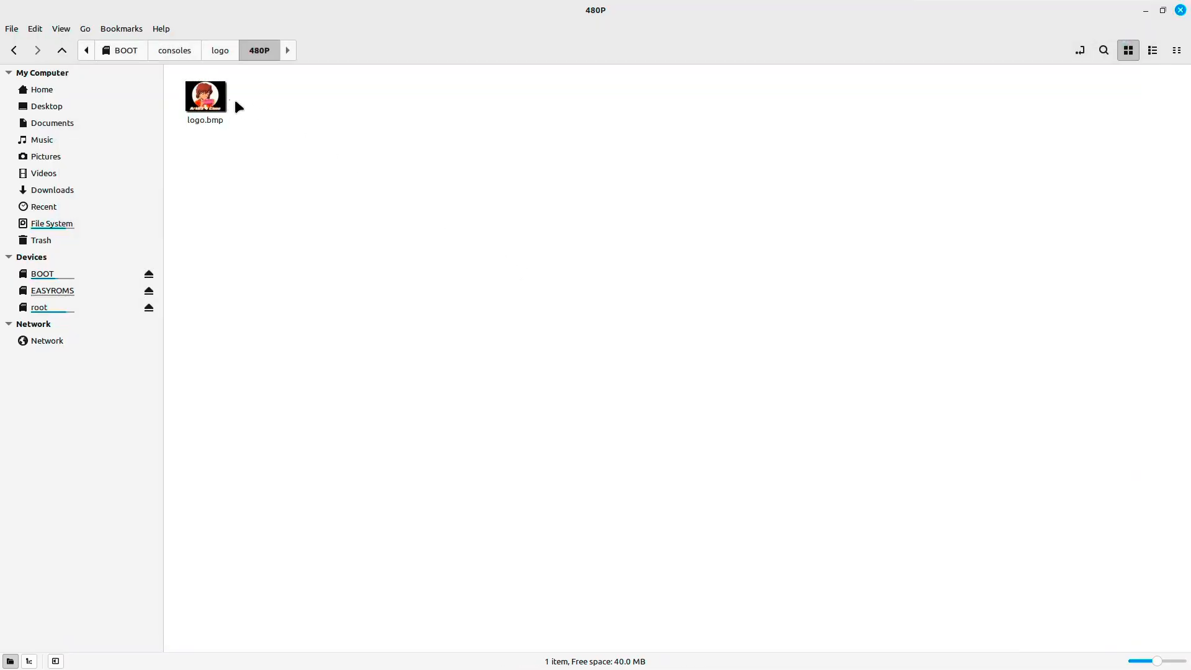
click(207, 98)
click(131, 50)
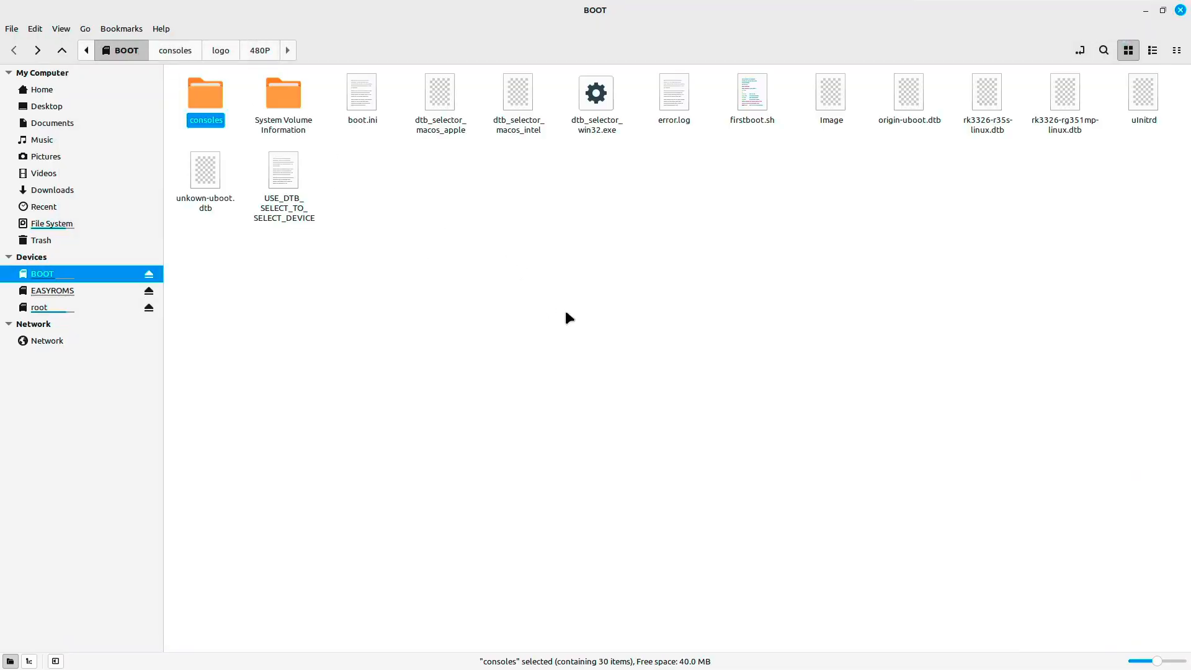
click(610, 325)
key(ctrl+v)
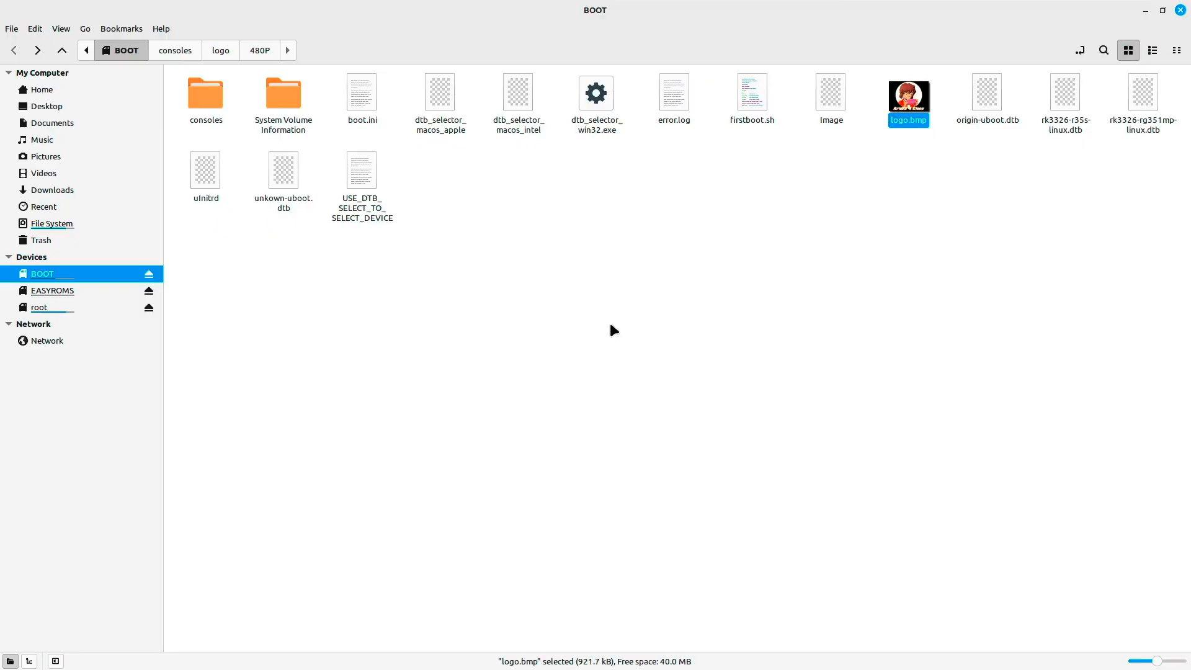
click(646, 282)
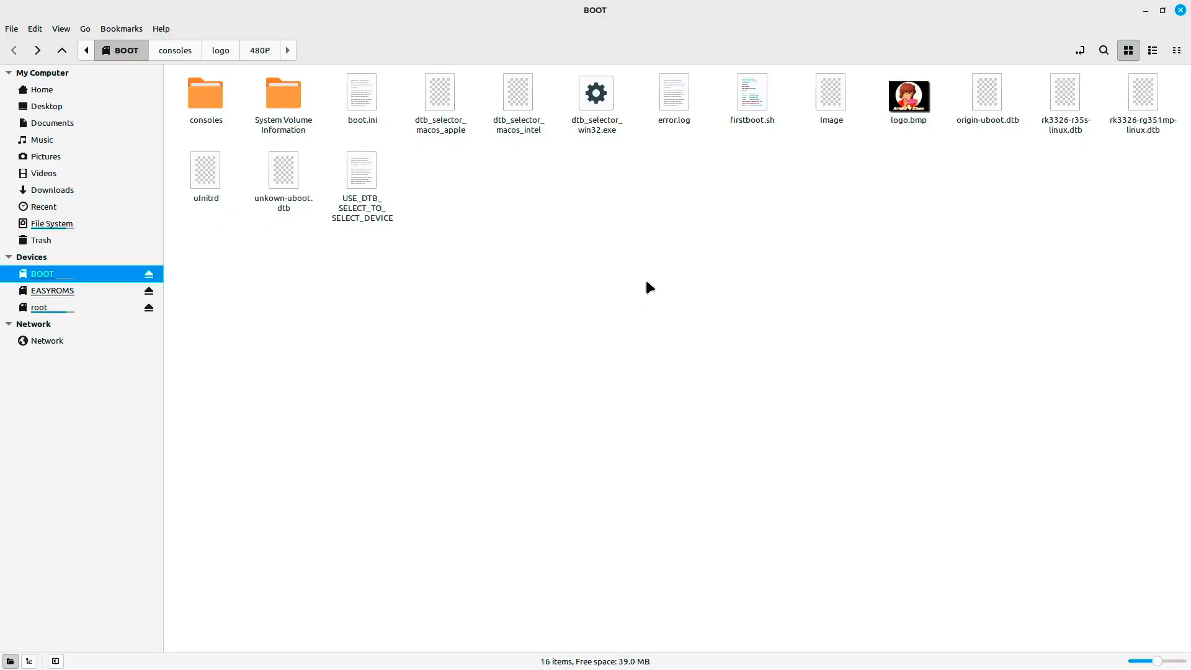
key(alt+Tab)
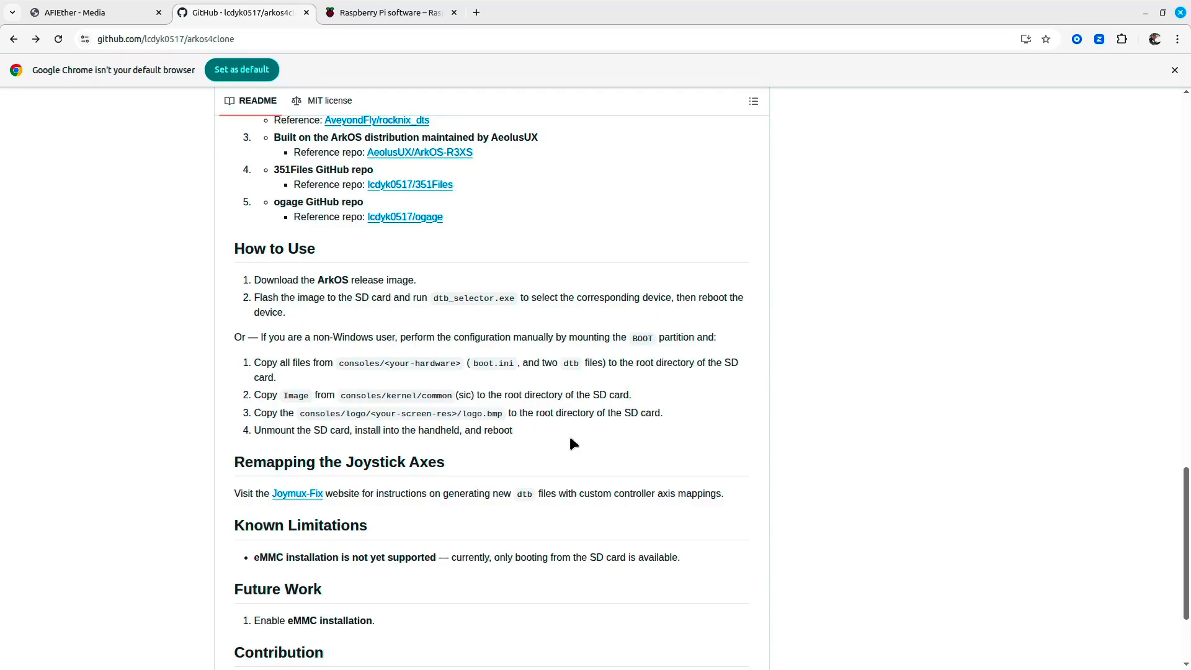
Eject the finished BOOT partition from the Nemo sidebar, leaving the Home folder
key(alt+Tab)
click(149, 277)
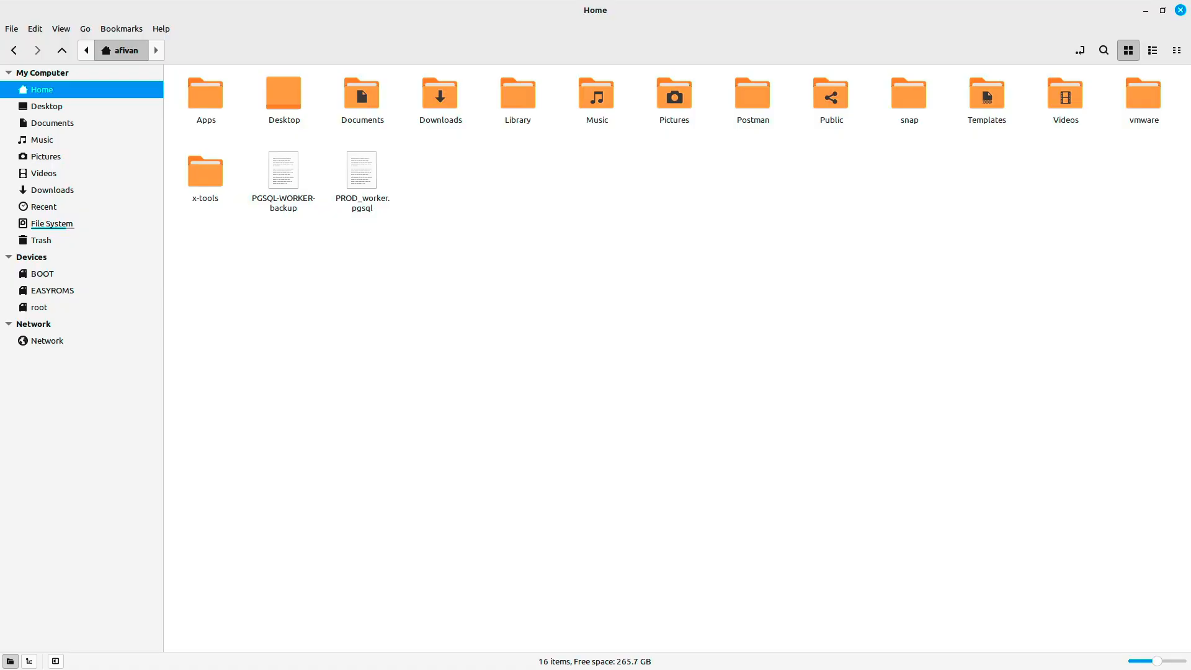